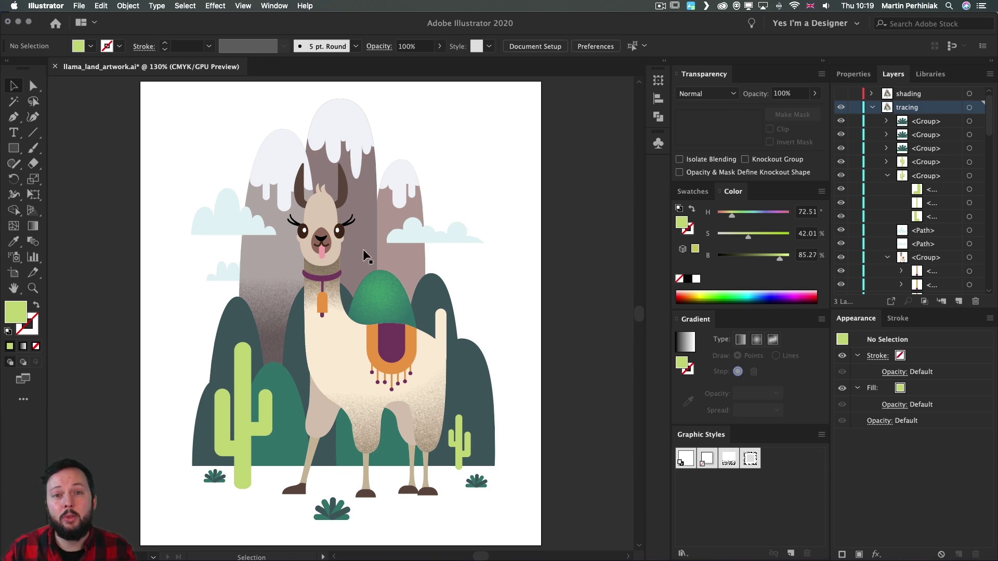
Step: Enter isolation mode on the large light green cactus group beside the llama's front leg
click(161, 390)
drag(160, 390, 223, 318)
drag(295, 373, 337, 280)
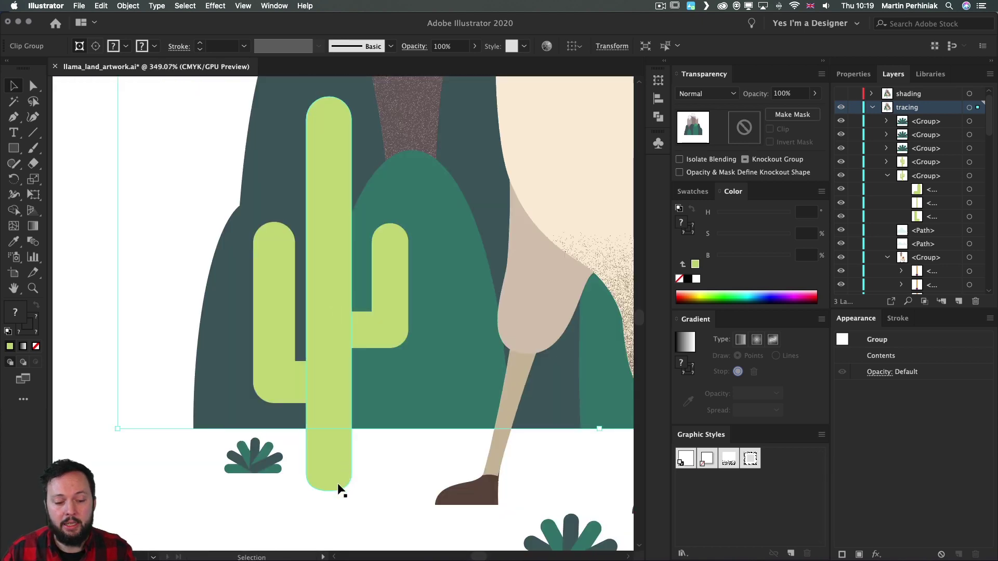
click(328, 510)
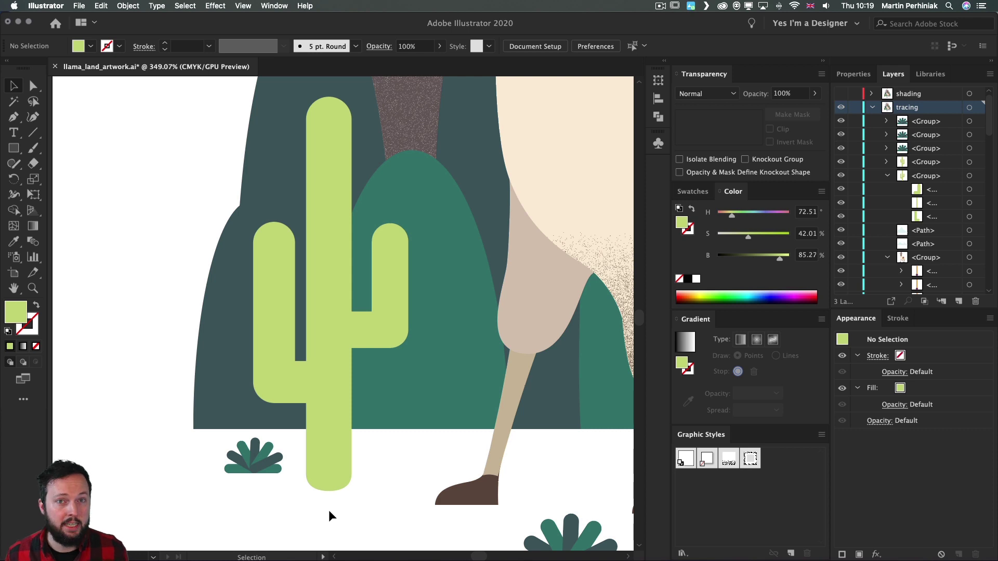
click(323, 167)
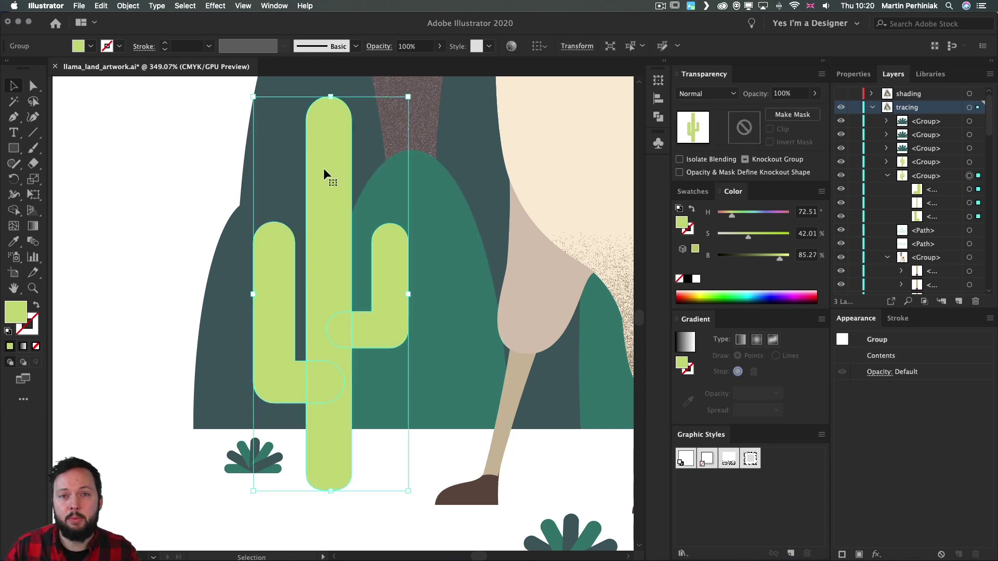
double_click(324, 170)
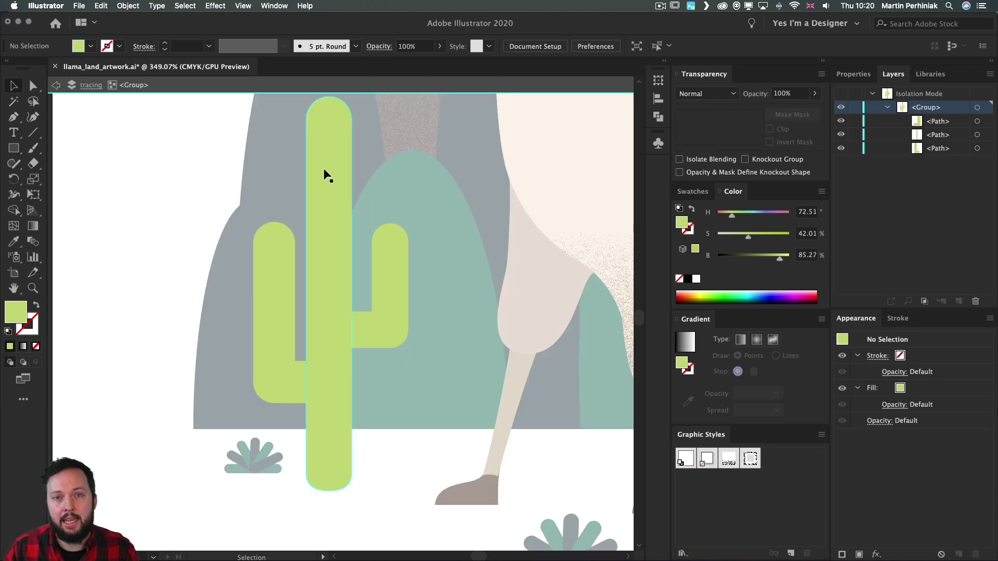
scroll(335, 195, up, 2)
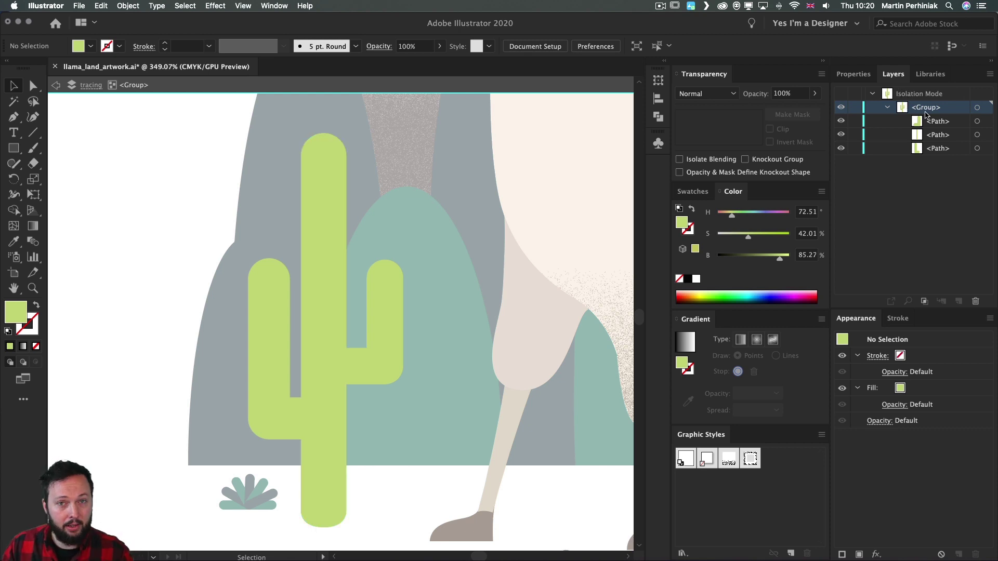
Step: Duplicate the cactus's tall central trunk path in place, directly in front of the original
click(978, 135)
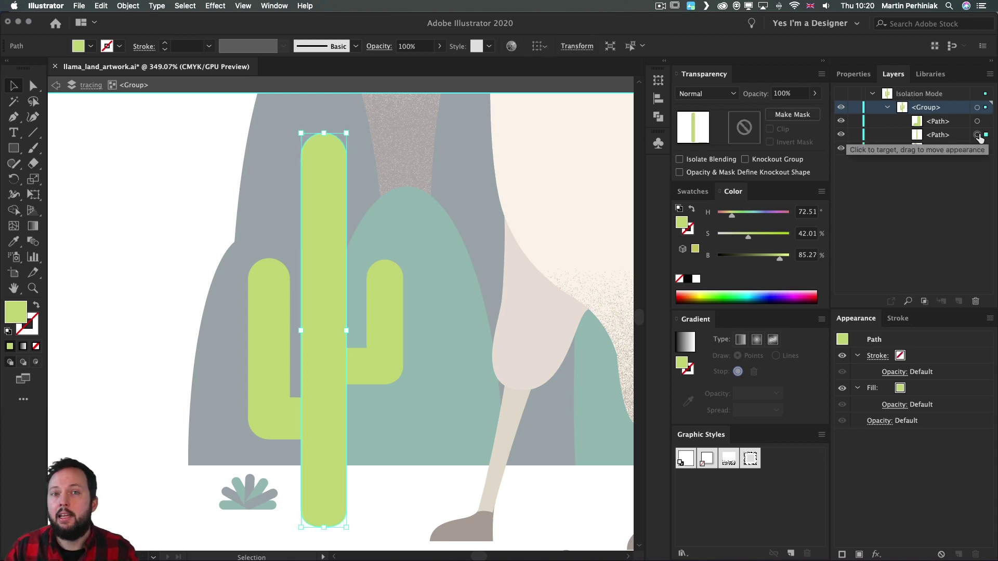
click(977, 149)
click(978, 121)
click(977, 135)
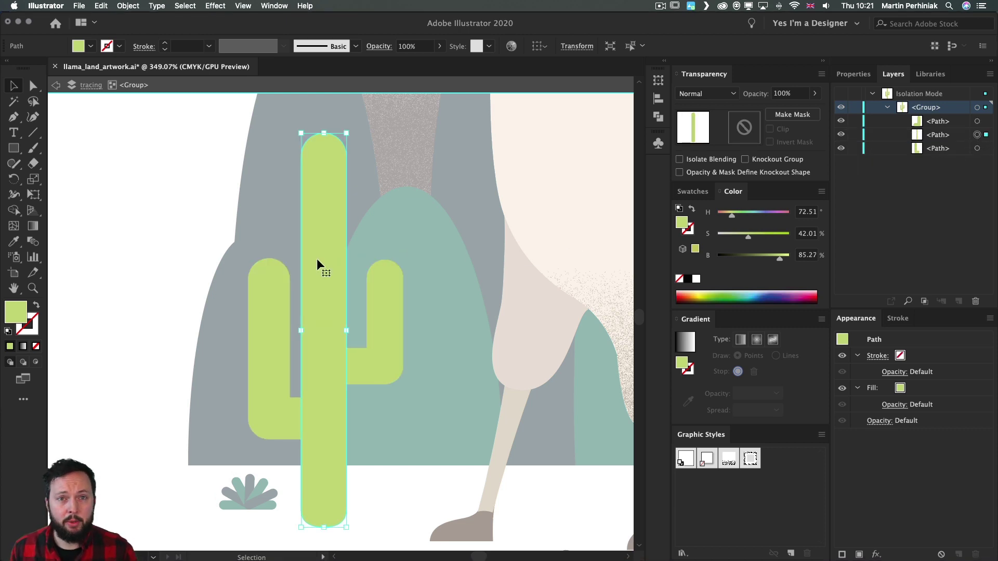
key(super+c)
key(super+f)
key(a)
key(v)
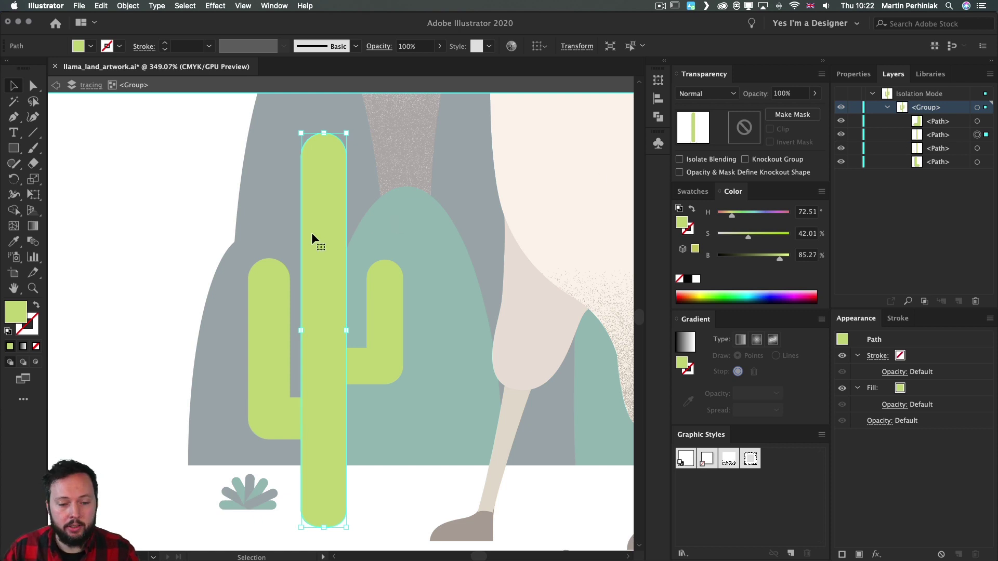
drag(322, 228, 448, 225)
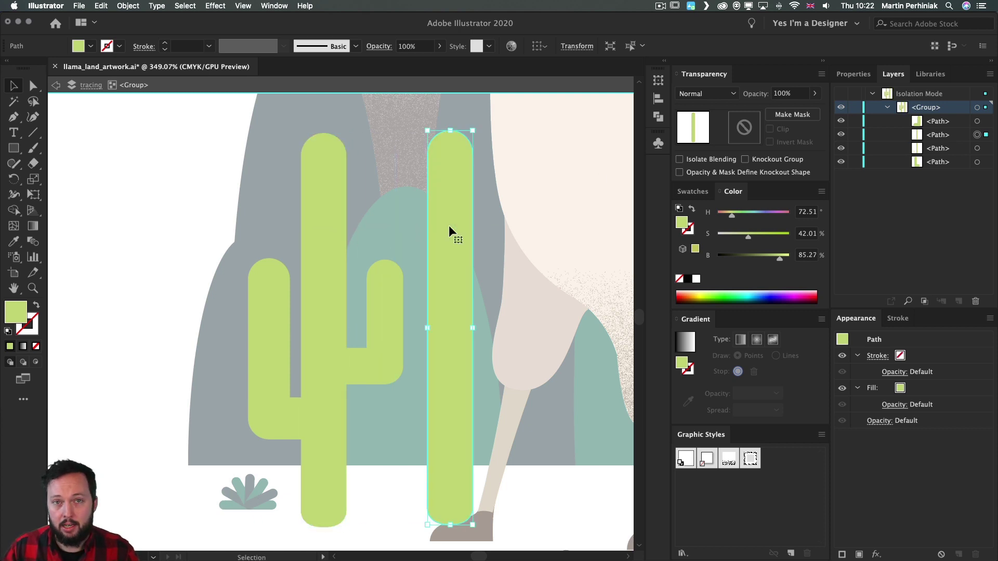
key(super+z)
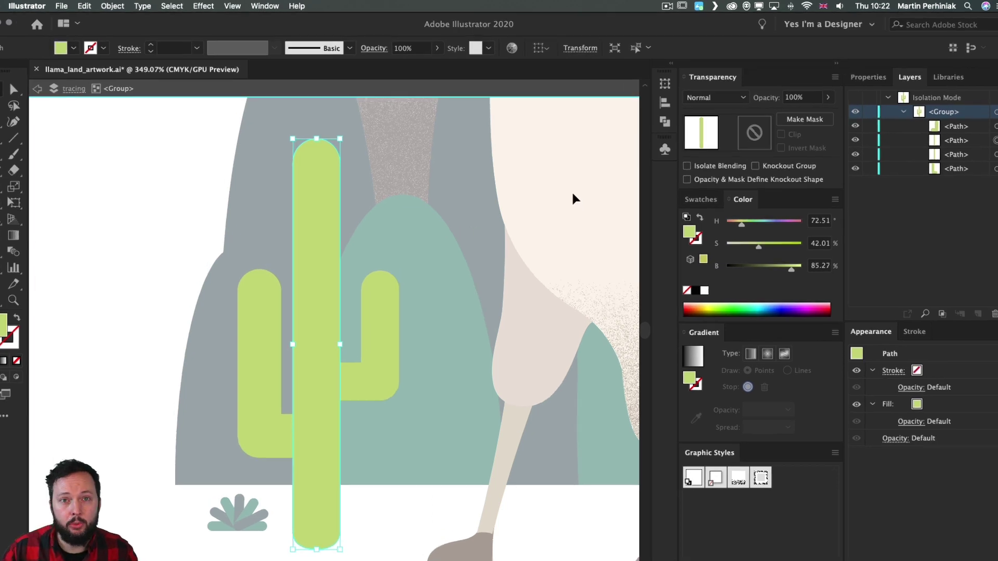
Step: Recolour the duplicated trunk's fill to a darker green with hue 91°, saturation 55% and brightness 65%
drag(789, 277, 778, 274)
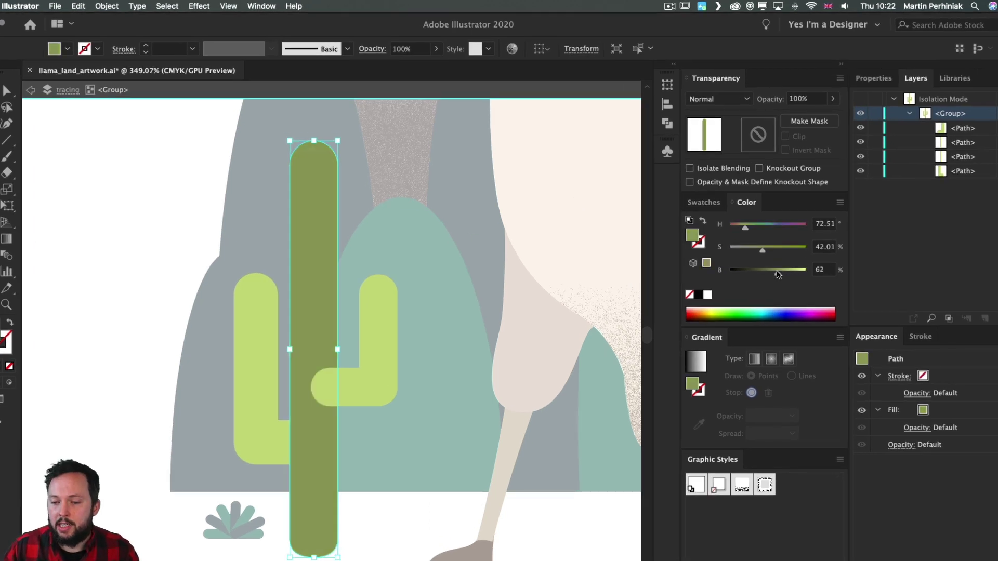
click(784, 275)
click(774, 252)
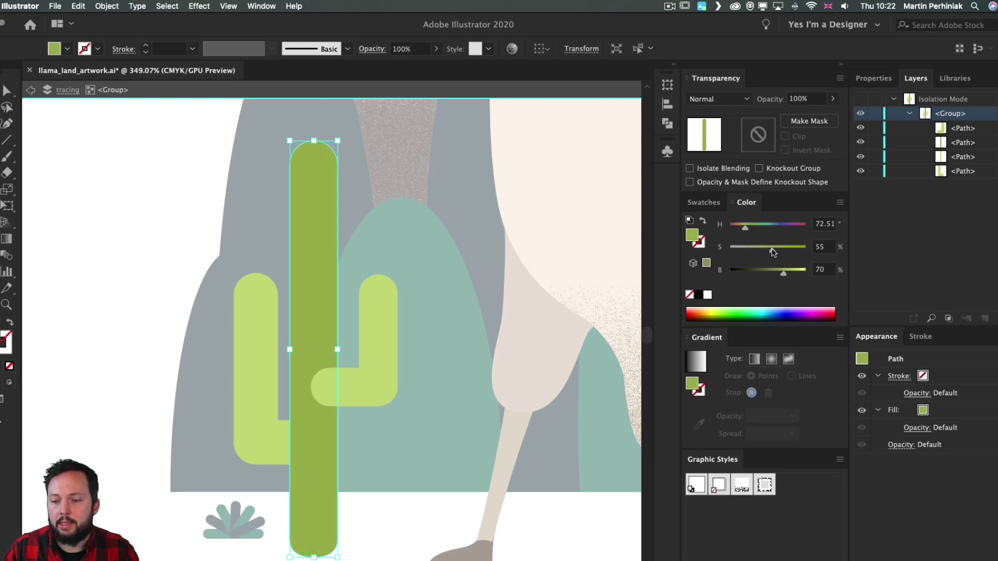
click(747, 228)
drag(747, 230, 749, 230)
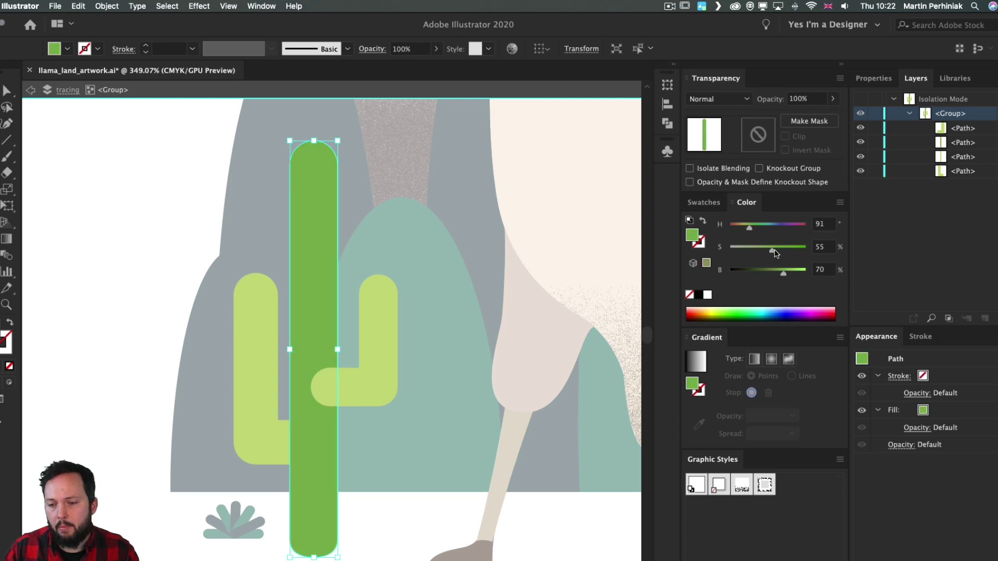
drag(783, 273, 780, 276)
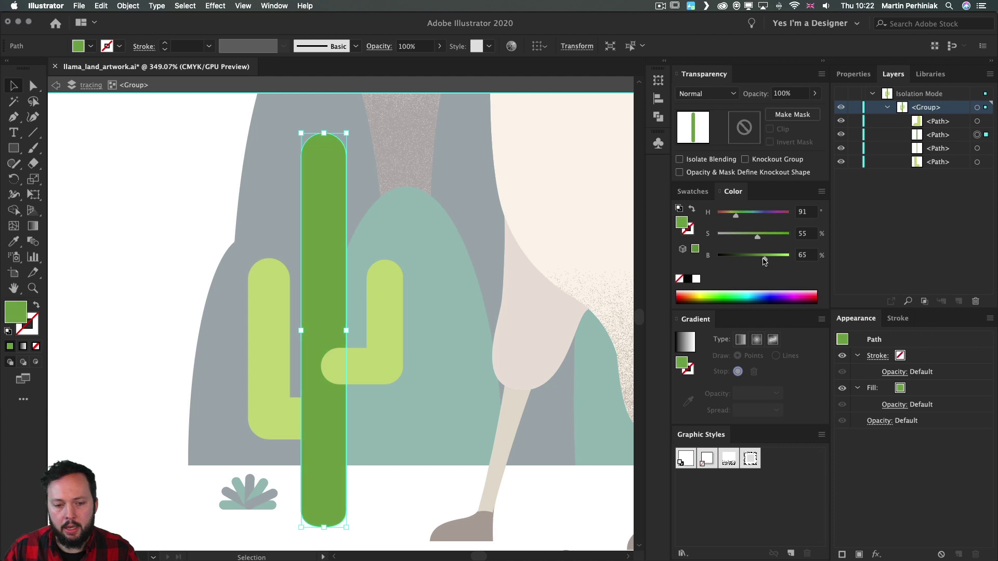
click(842, 135)
click(842, 136)
click(841, 135)
click(841, 135)
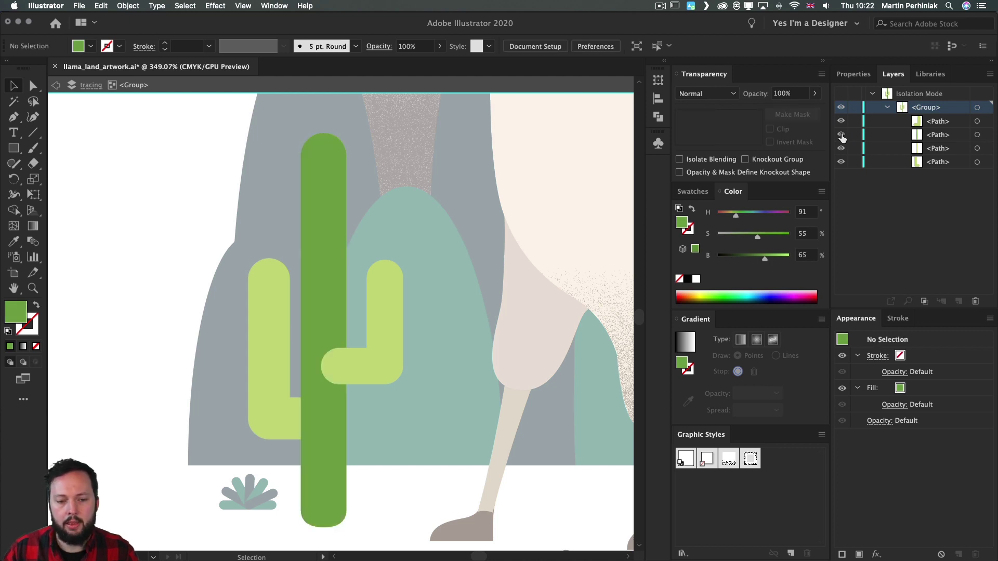
Step: Give the dark green trunk an opacity mask with Clip and Invert Mask on, and paste the trunk shape in front inside the mask
click(977, 135)
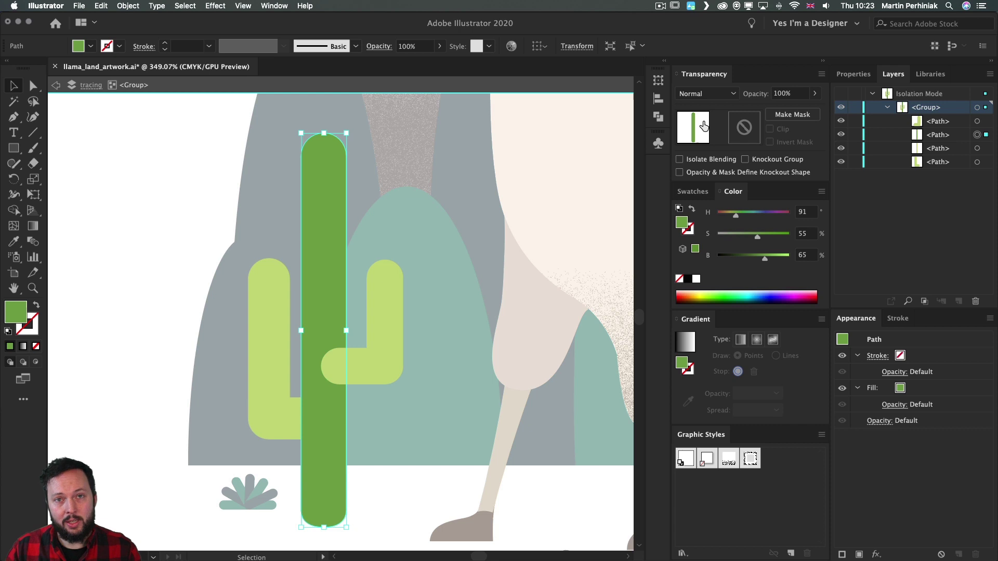
click(791, 115)
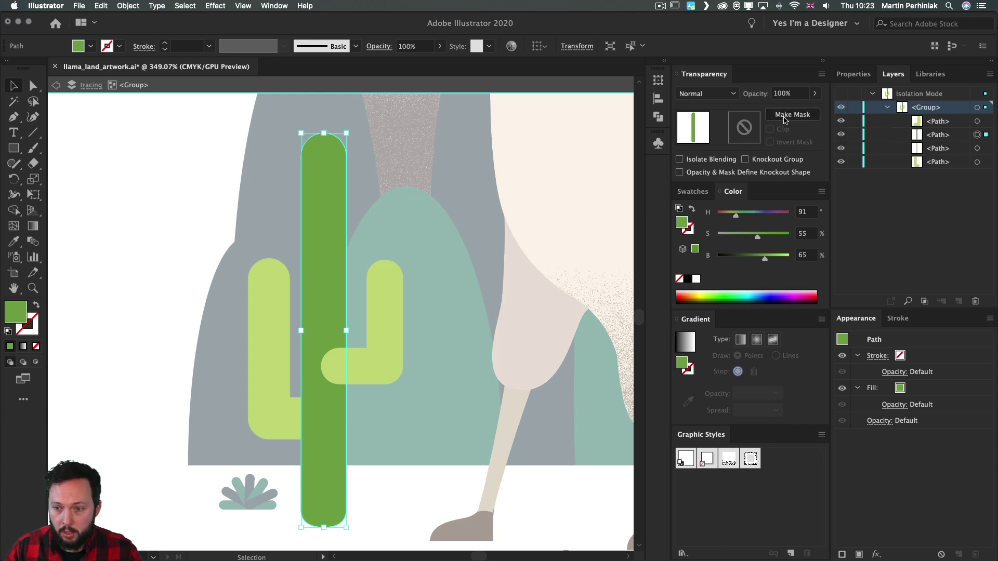
click(771, 142)
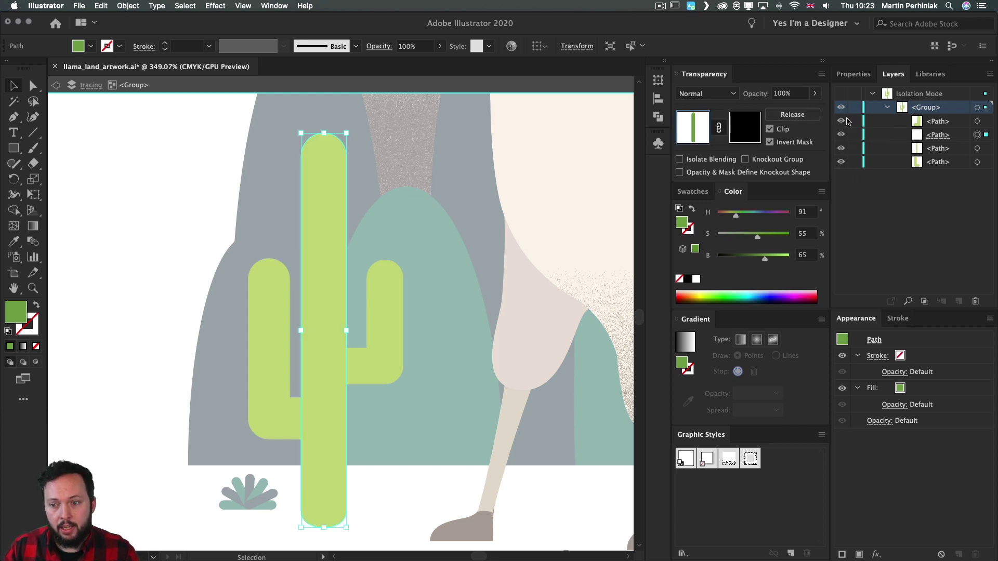
click(747, 126)
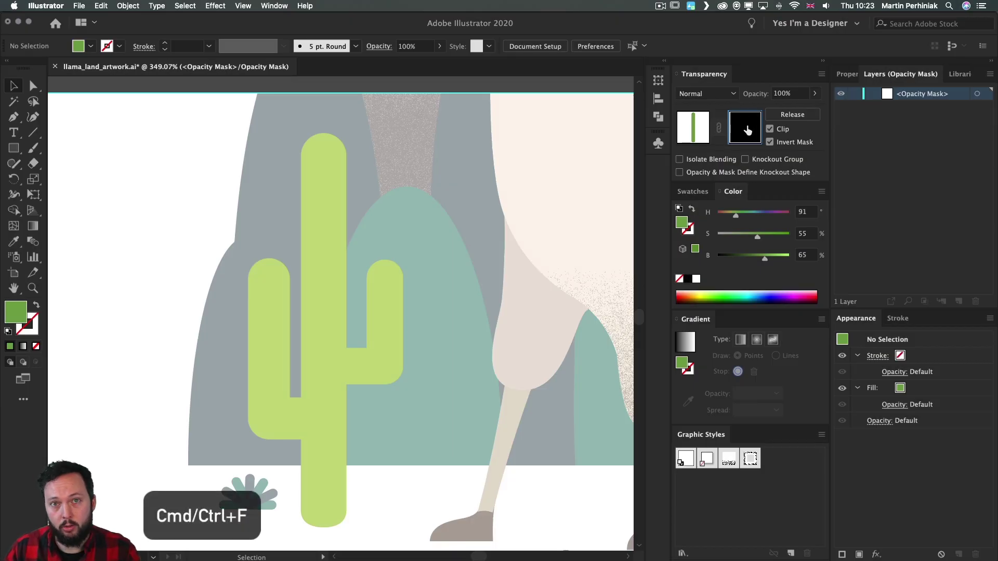
key(super+f)
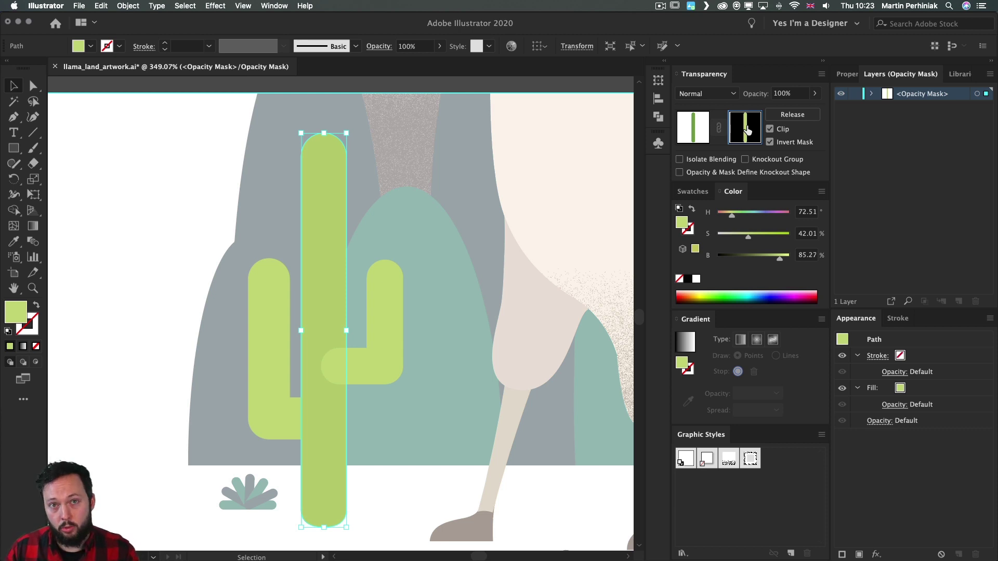
Step: Swap the mask path's fill colour to its stroke, and apply a linear black-to-white gradient across that stroke
key(shift+x)
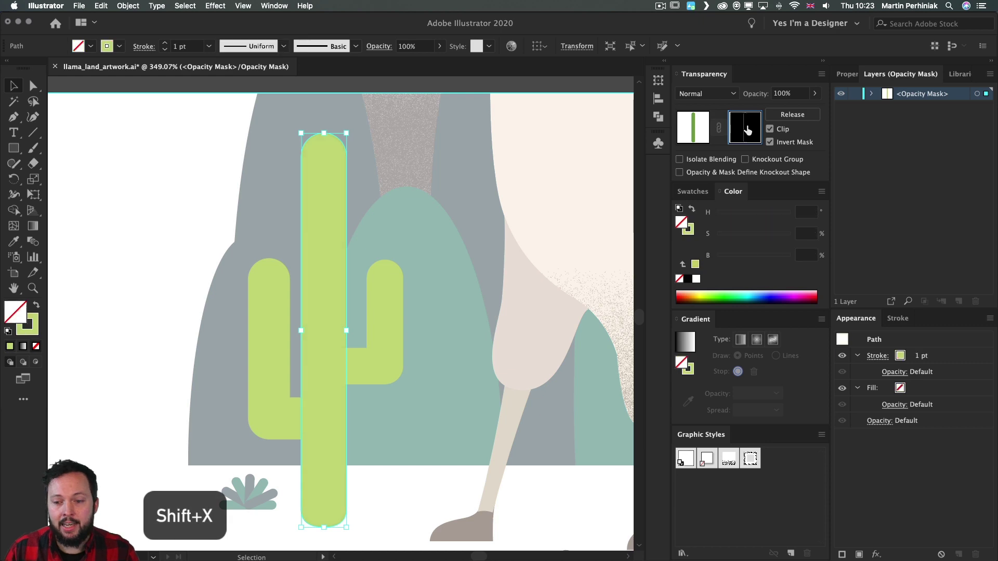
click(692, 234)
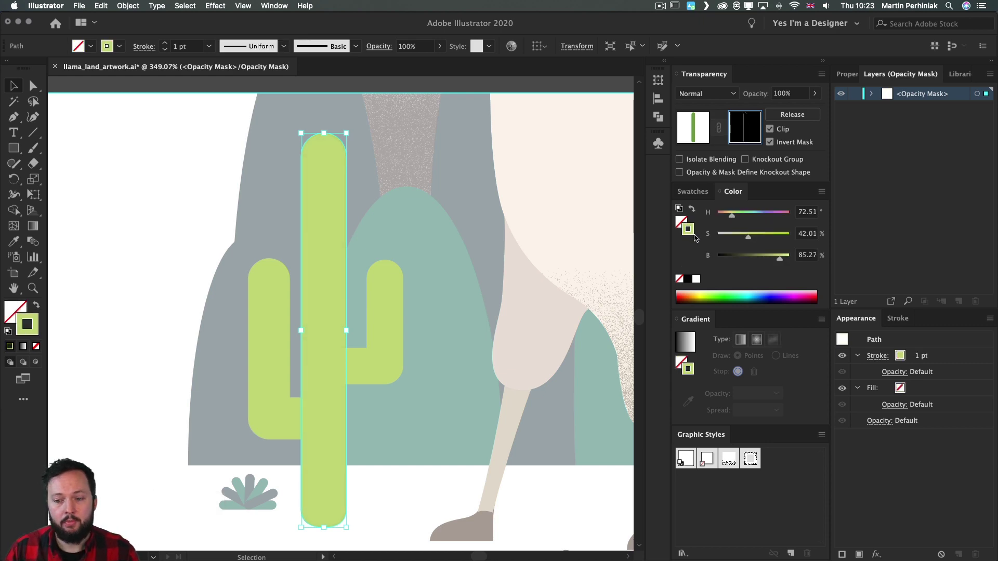
key(shift+x)
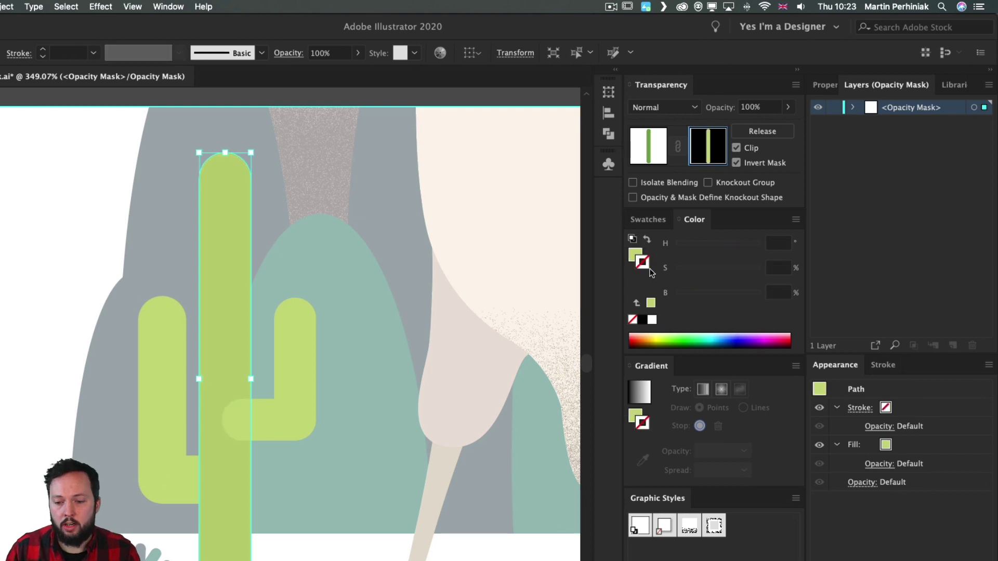
key(shift+x)
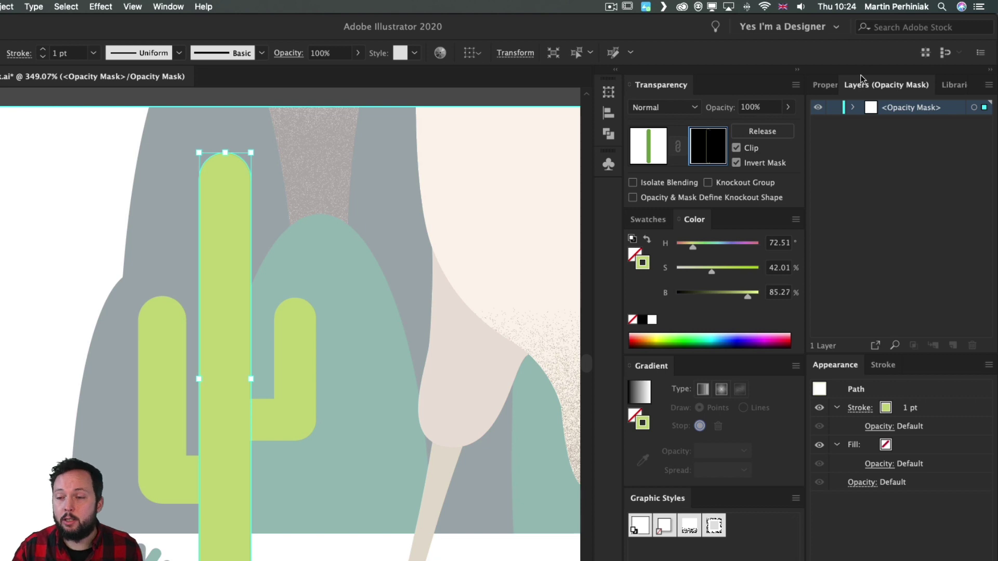
click(853, 107)
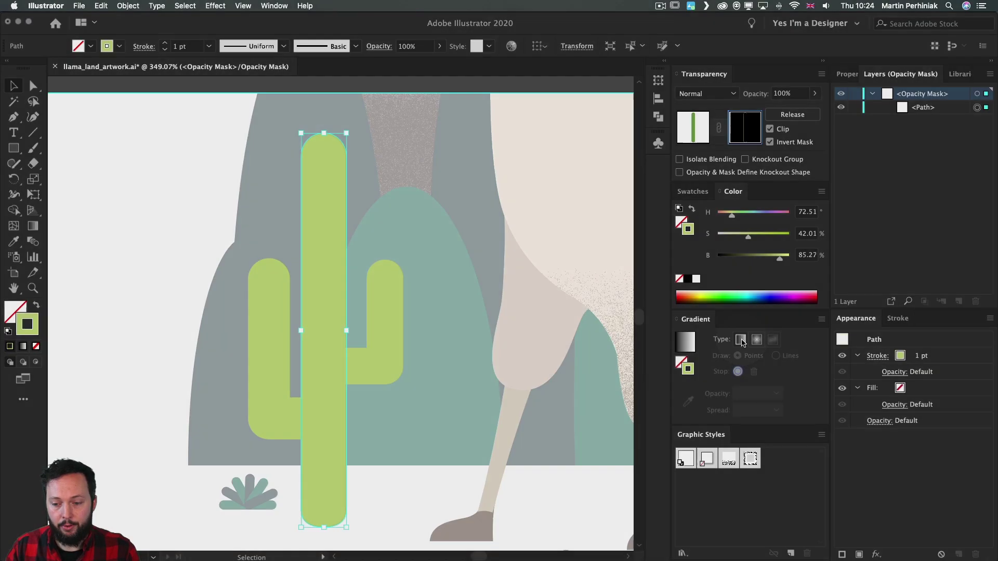
click(741, 340)
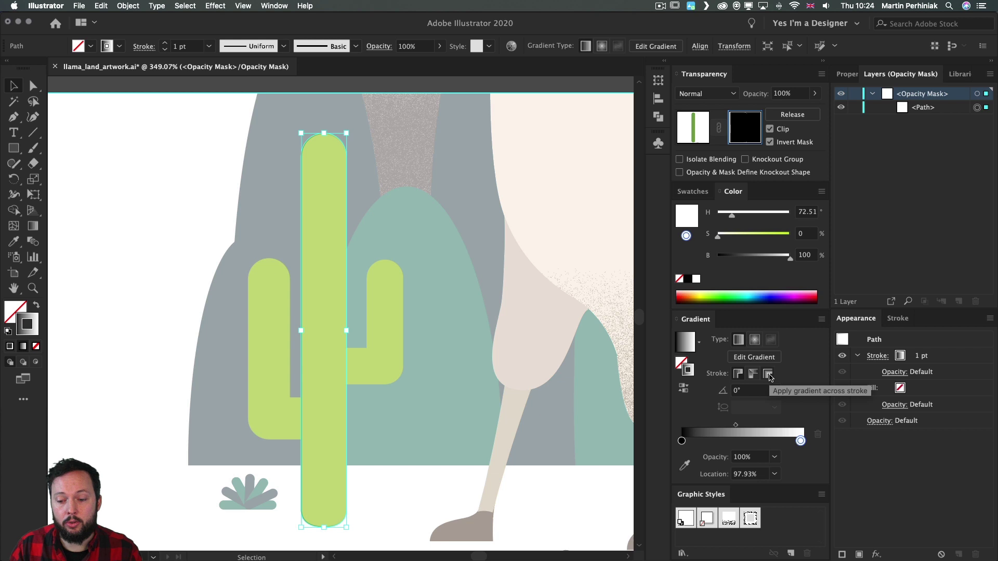
click(769, 375)
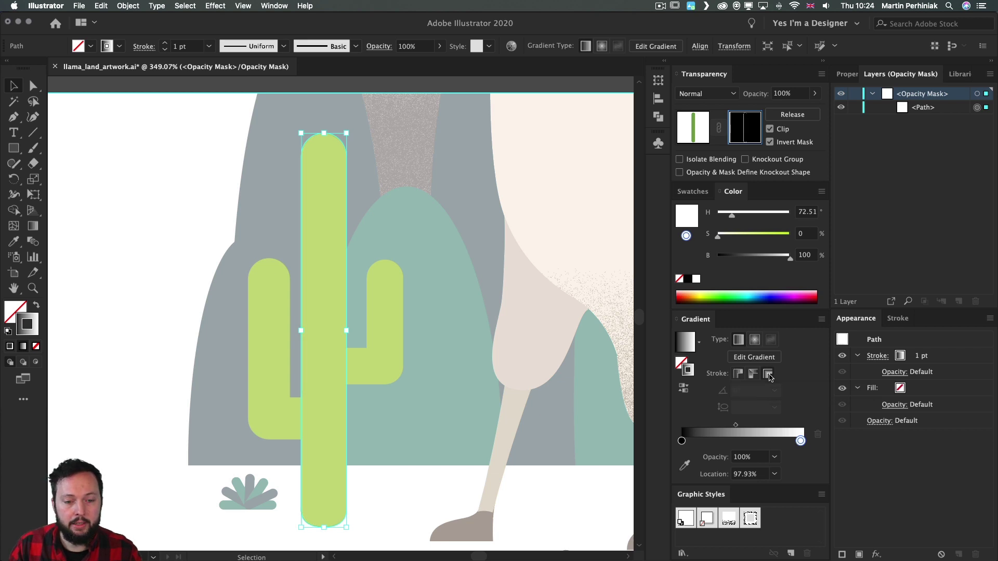
Step: Set the mask path's gradient stroke weight to 20 pt
click(924, 358)
click(924, 354)
click(924, 354)
click(925, 354)
click(926, 354)
click(925, 354)
click(926, 354)
click(926, 354)
click(926, 354)
click(926, 354)
click(926, 354)
click(926, 354)
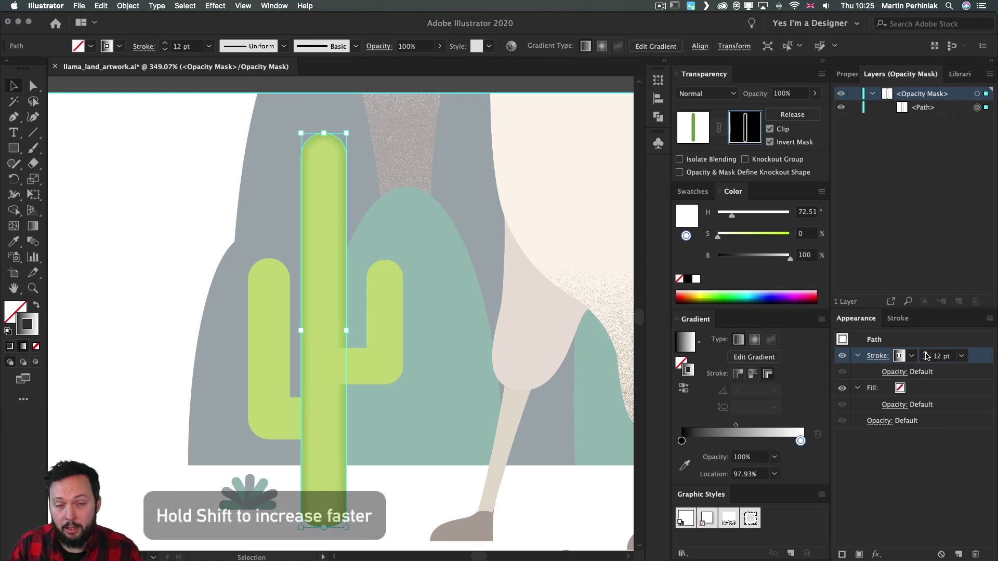
shift+click(925, 356)
shift+click(926, 355)
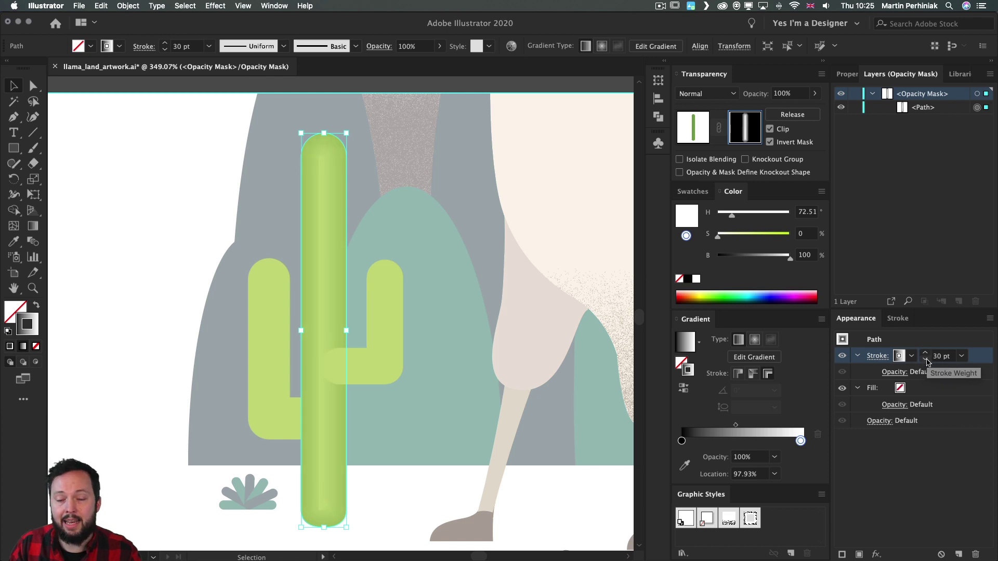
shift+click(927, 360)
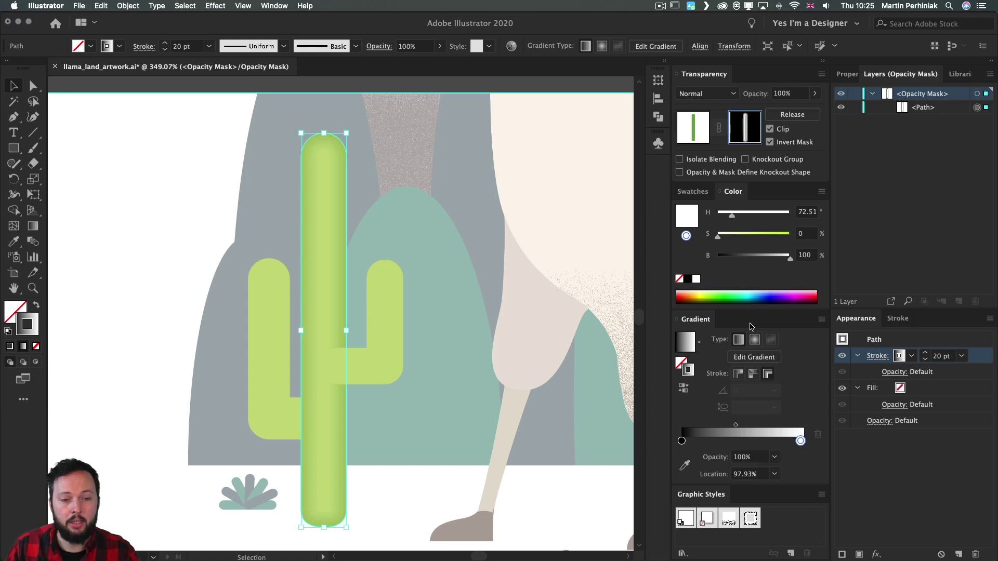
Step: Apply a Grain texture effect to the mask path's stroke with intensity 40, contrast 11 and the Stippled grain type
click(215, 5)
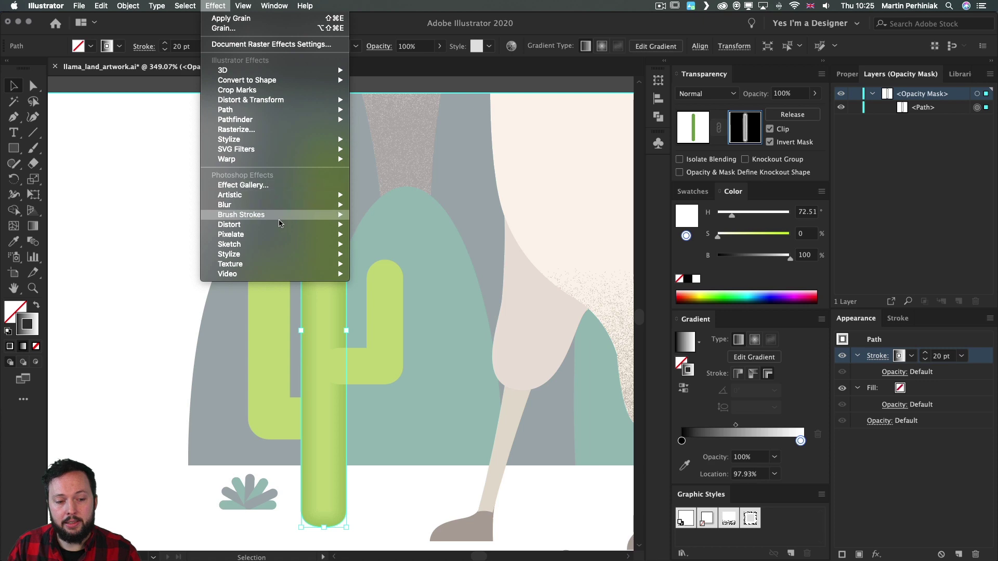
mouse_move(291, 264)
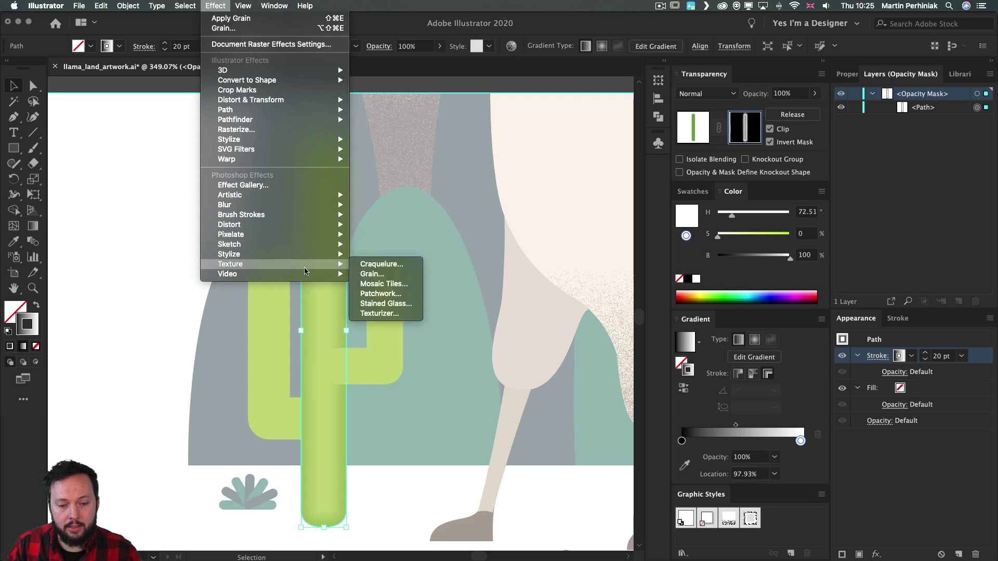
click(376, 277)
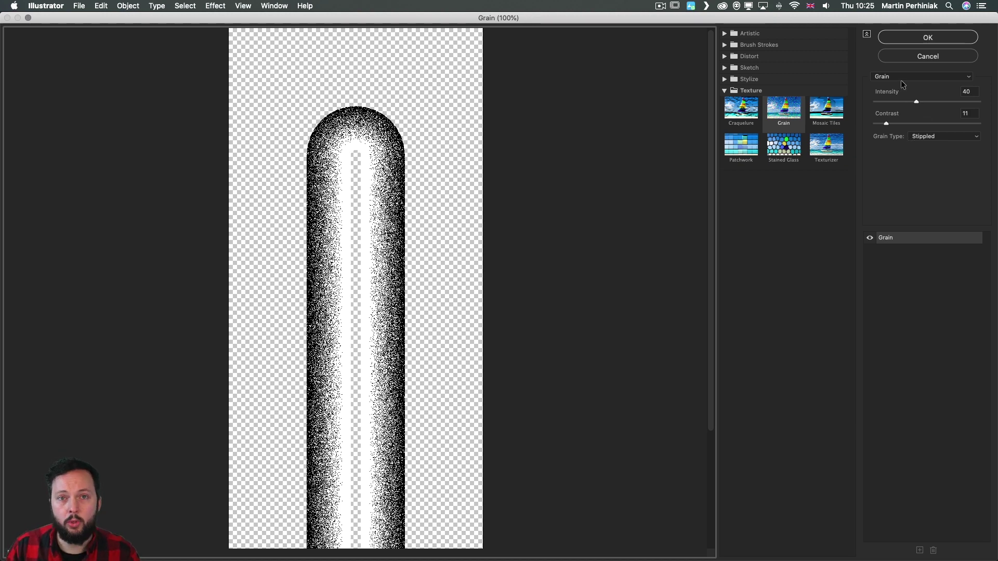
click(949, 39)
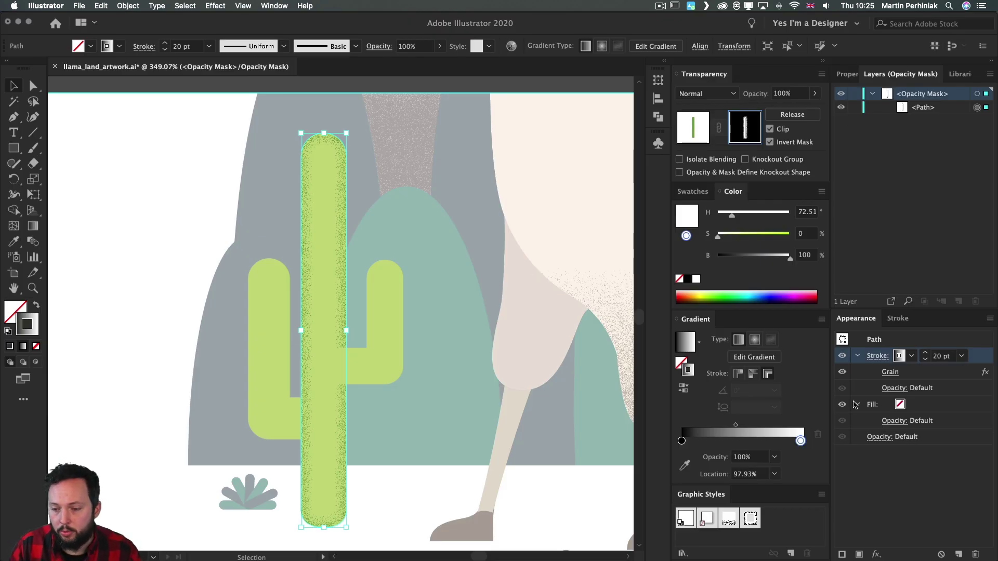
click(842, 373)
click(842, 372)
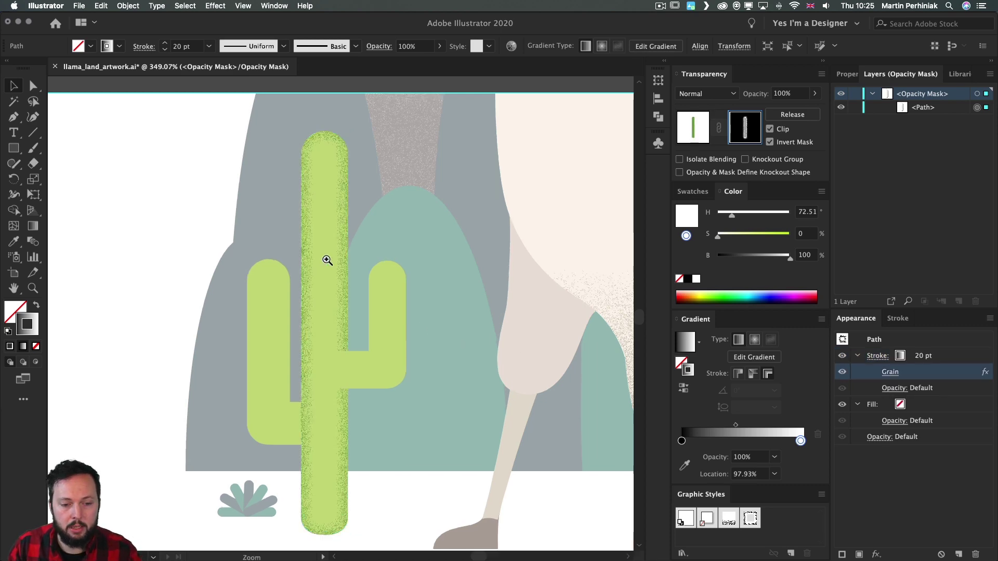
Step: Compare the trunk's edge shading with the mask path's Grain effect hidden and shown
scroll(301, 229, up, 5)
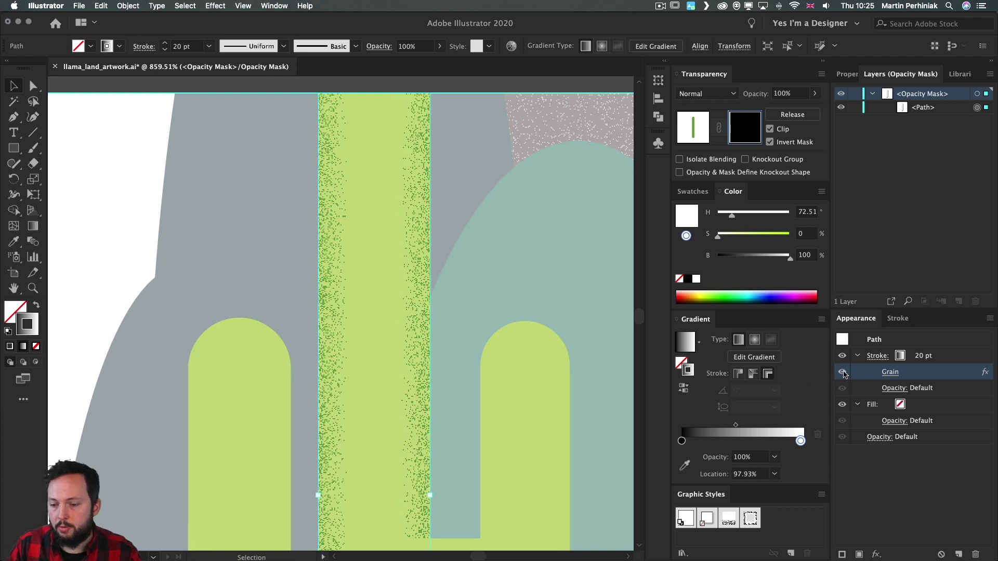
click(842, 372)
click(842, 372)
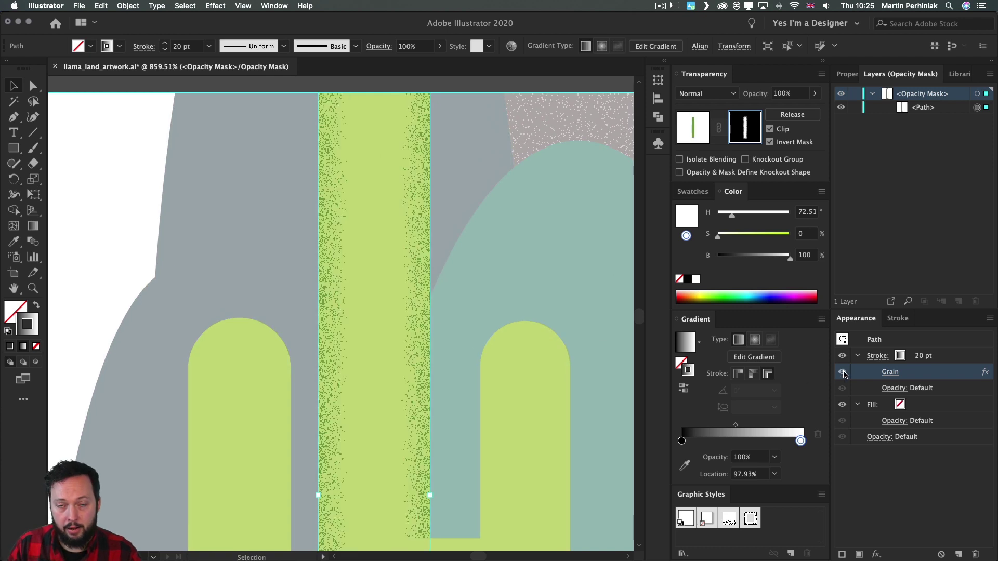
scroll(556, 331, down, 4)
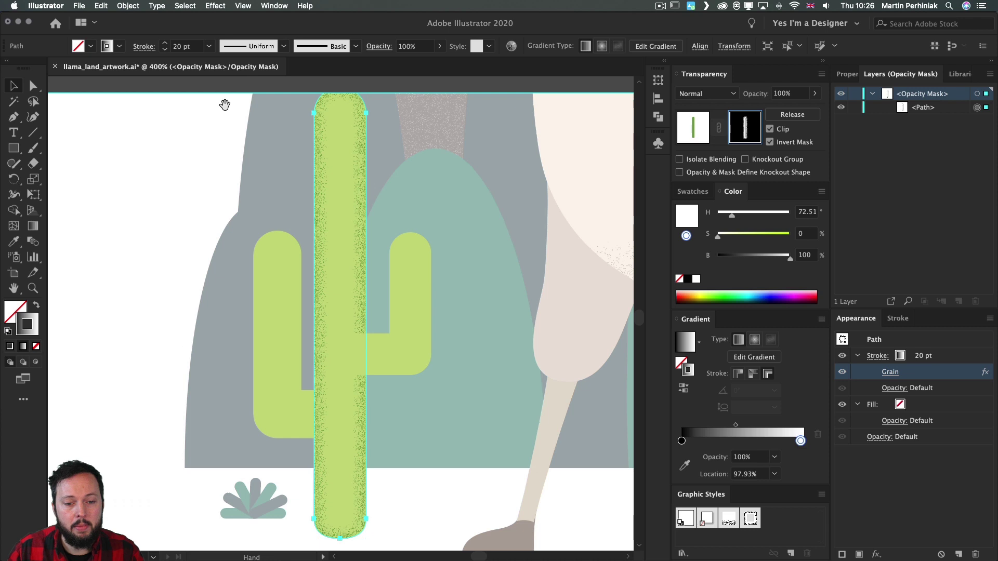
scroll(341, 250, up, 3)
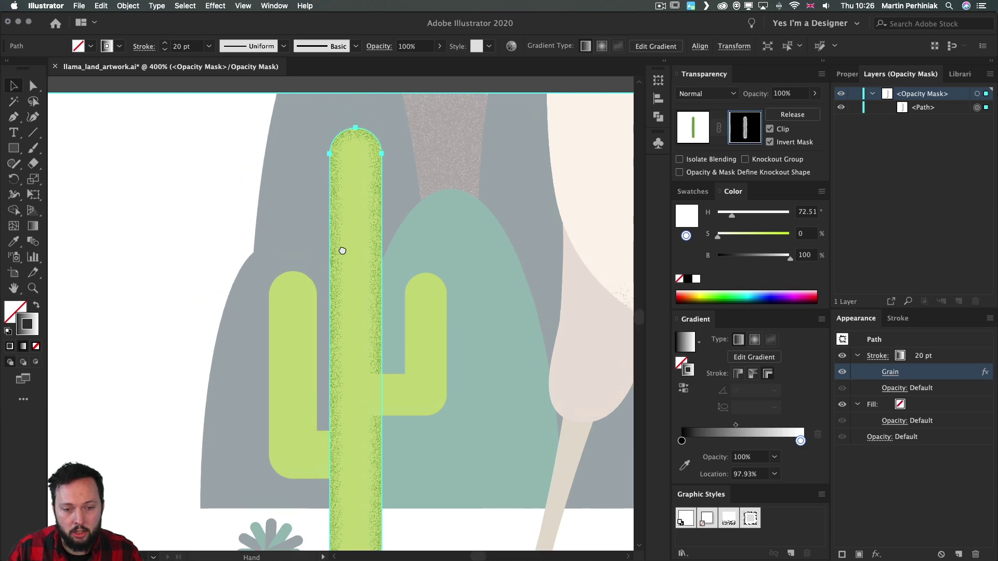
Step: Set the mask path's stroke weight to 30 pt and move its gradient's black stop to 19.69%
click(907, 357)
shift+click(923, 354)
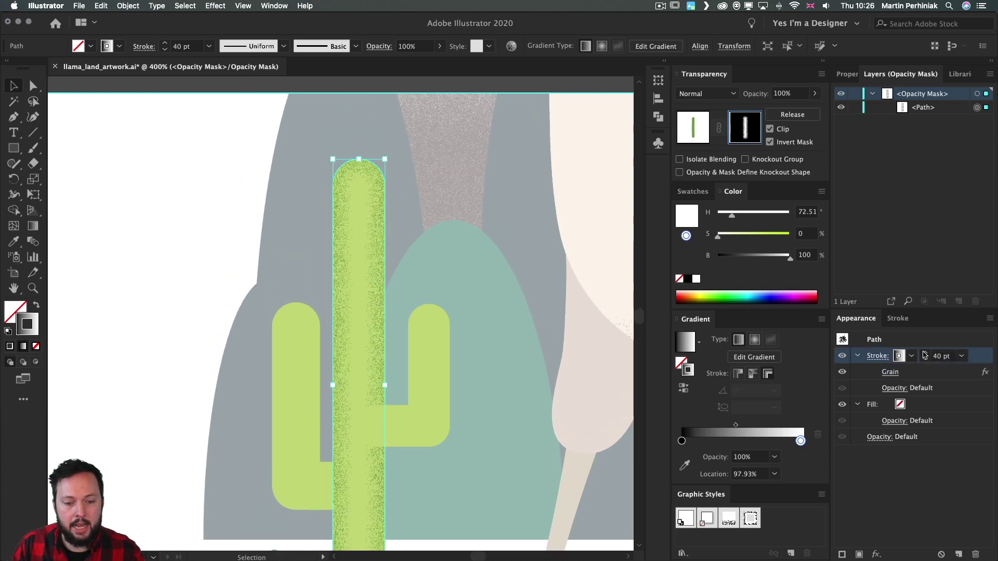
shift+click(924, 360)
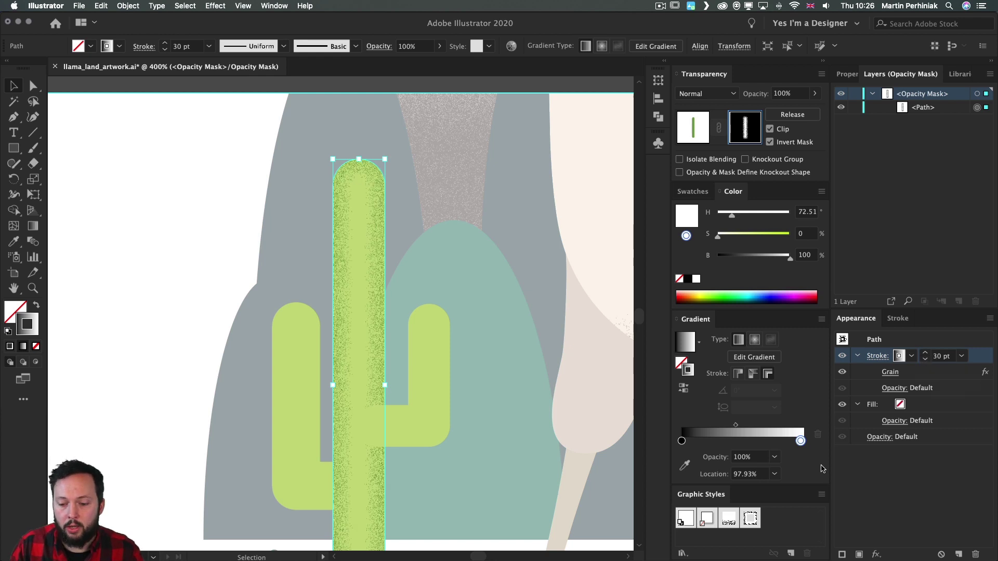
click(681, 441)
drag(682, 441, 705, 442)
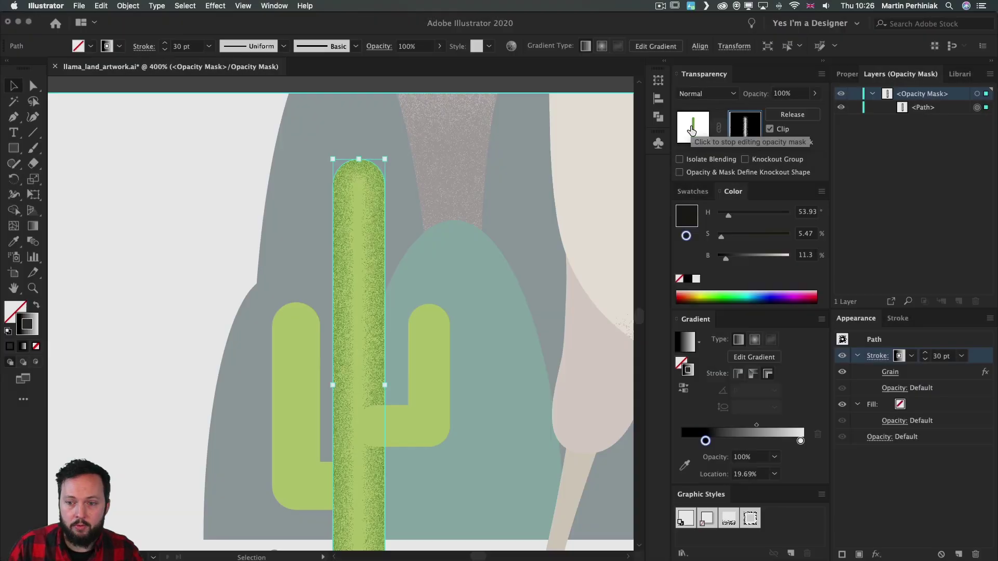
Step: Stop editing the opacity mask and recolour the masked trunk shape's fill to dark green, H 143, S 72, B 42
click(692, 130)
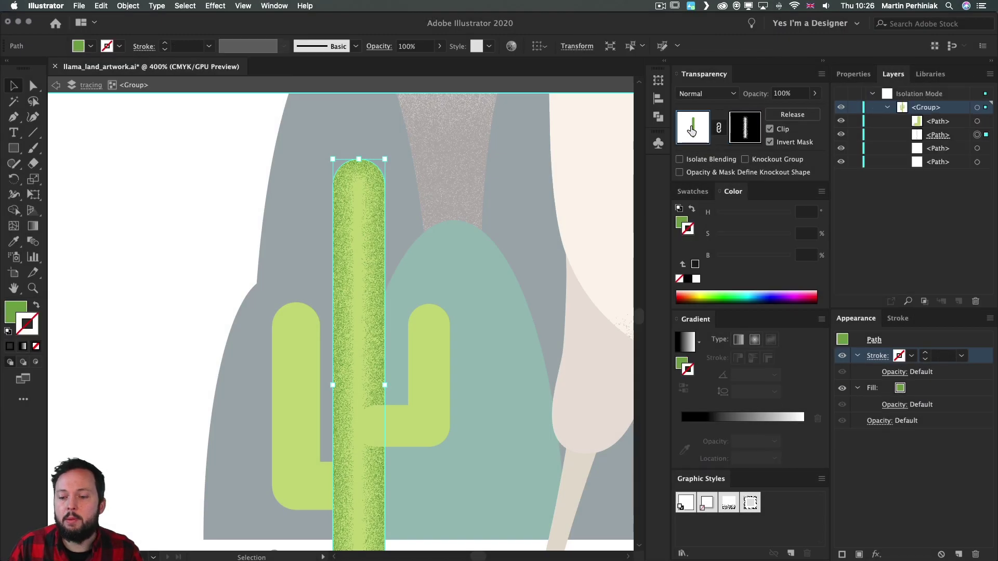
click(680, 222)
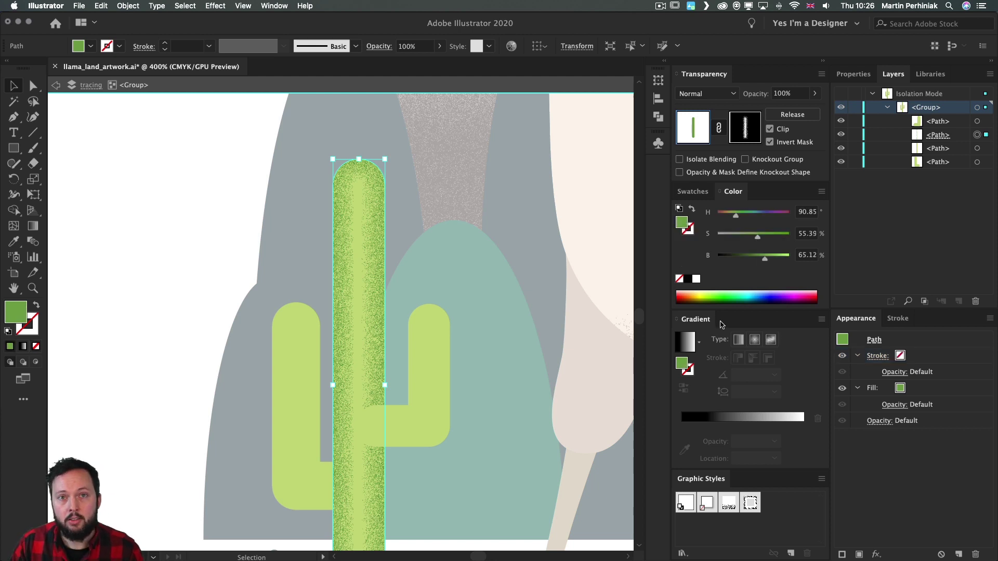
key(x)
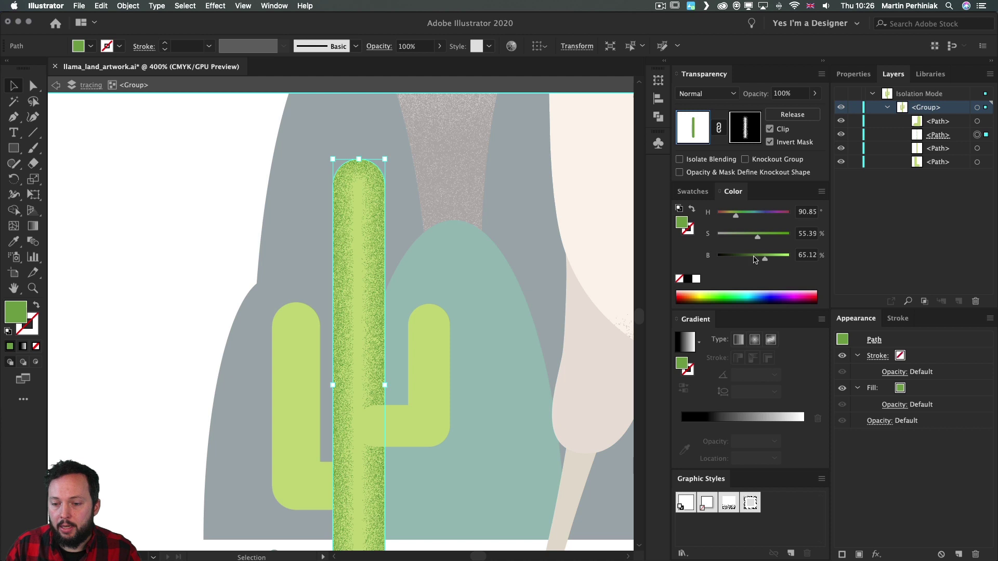
click(753, 258)
drag(753, 260, 746, 217)
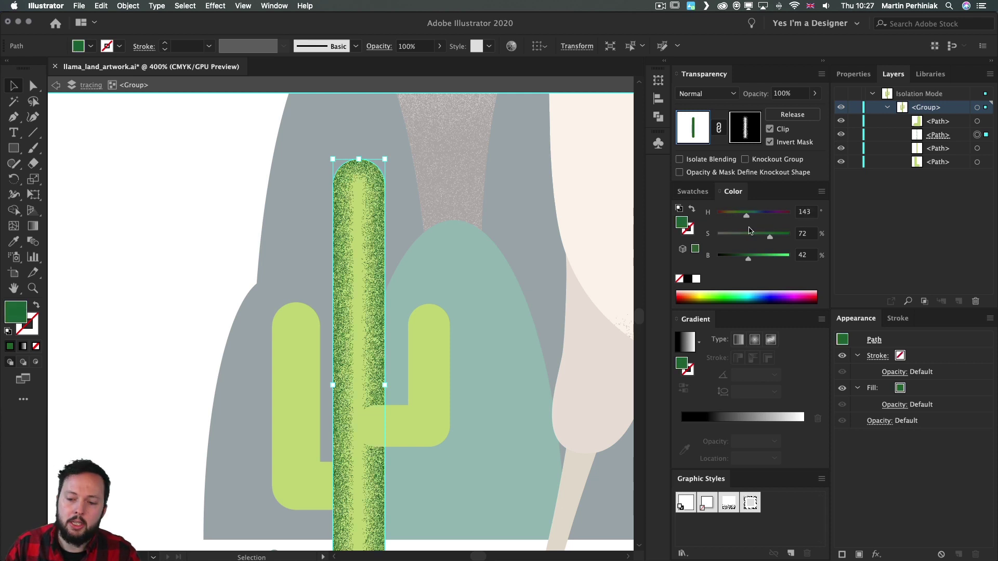
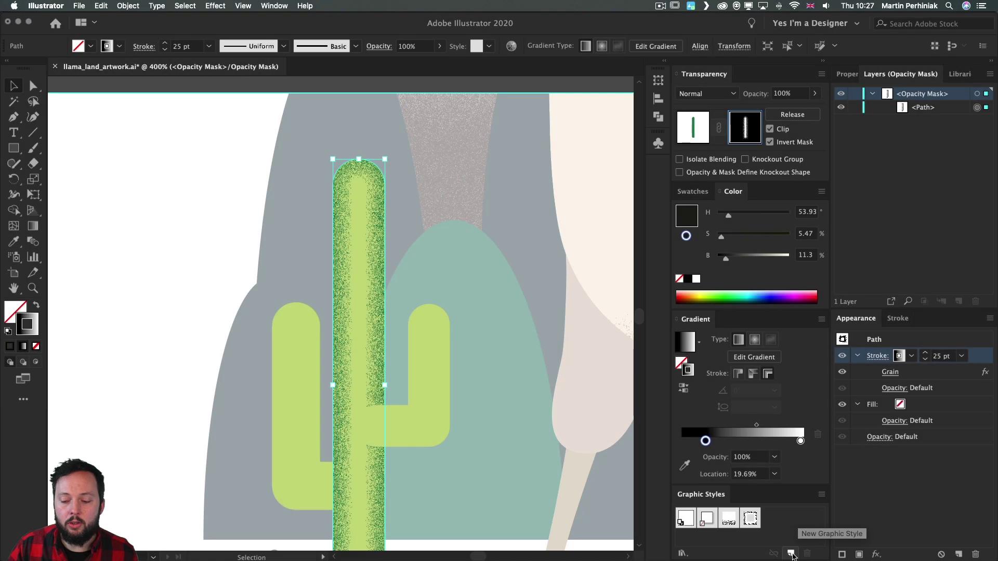
Step: Save the mask path's 25 pt grainy gradient stroke as a new graphic style and return to editing the artwork
click(790, 554)
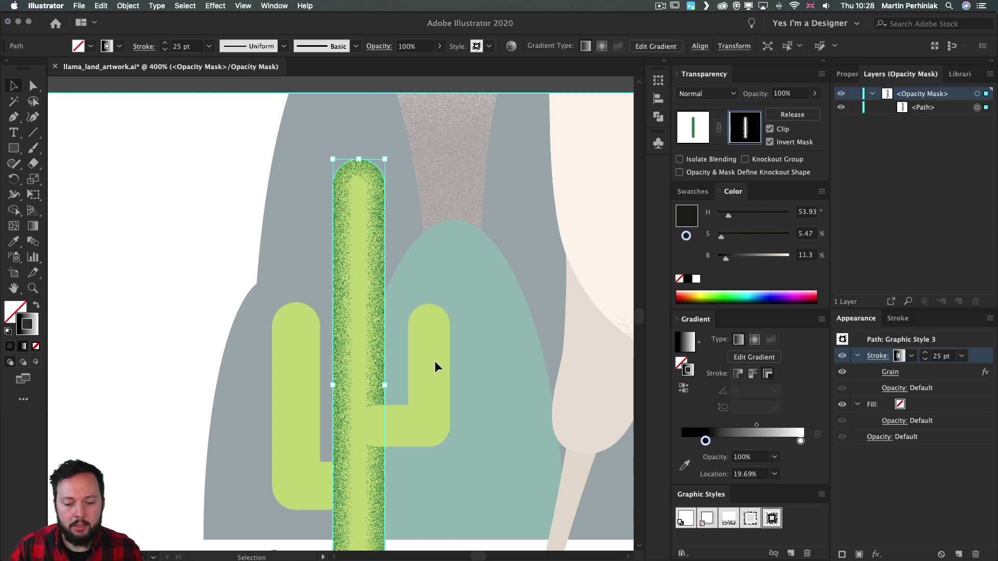
click(687, 130)
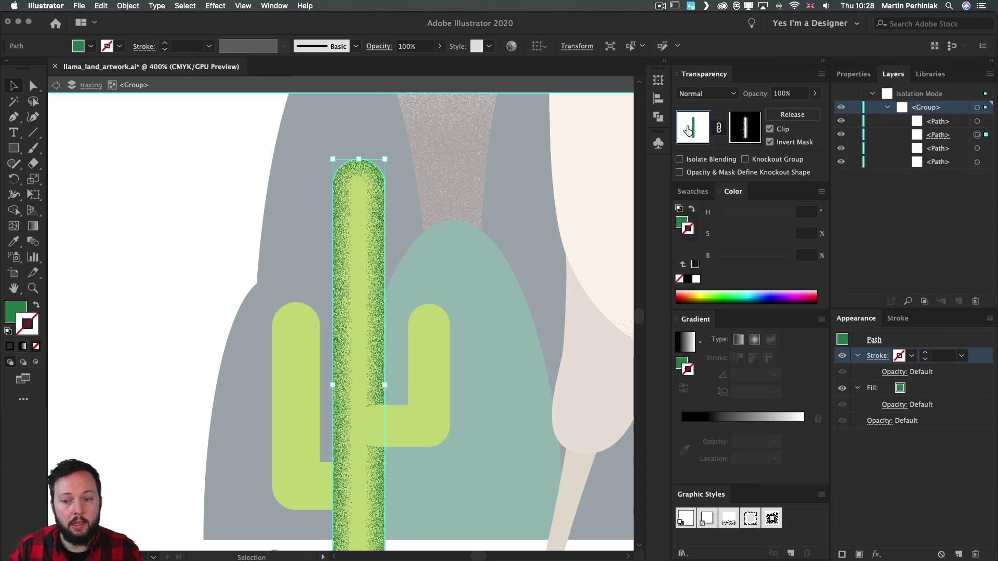
Step: Copy the cactus's right arm in place in front and fill the copy with darker green, H 106, S 51, B 66
click(429, 385)
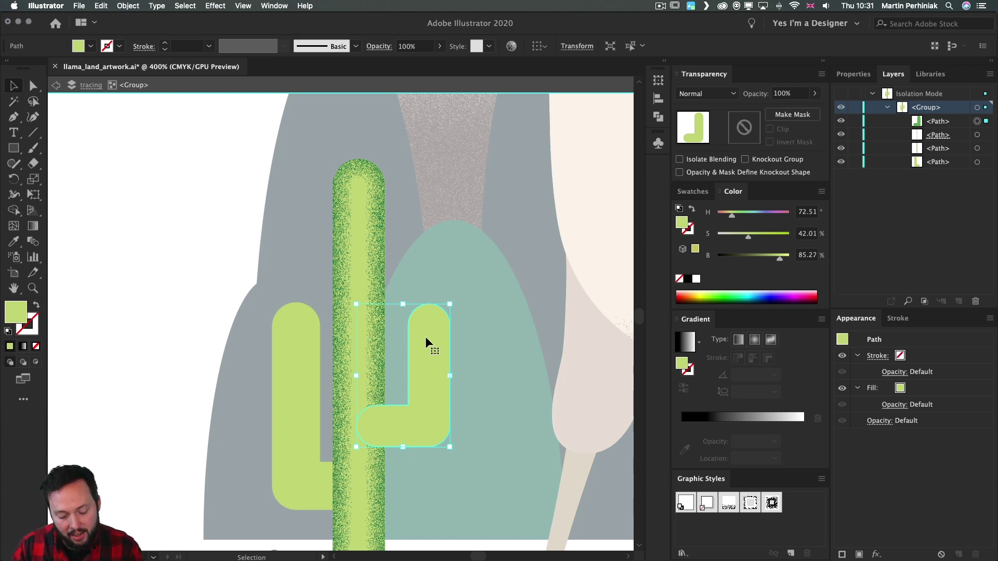
key(super+c)
key(super+f)
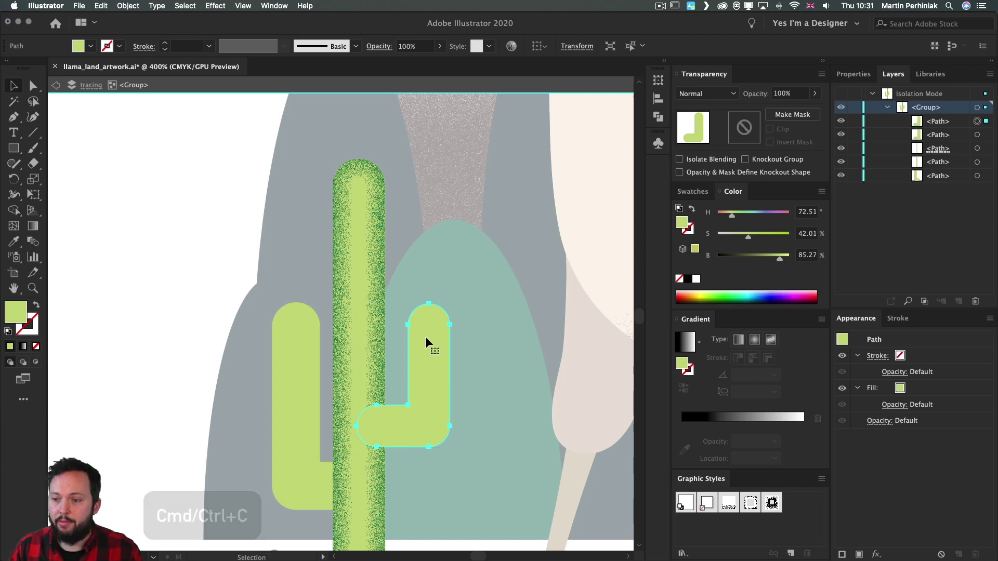
key(super+f)
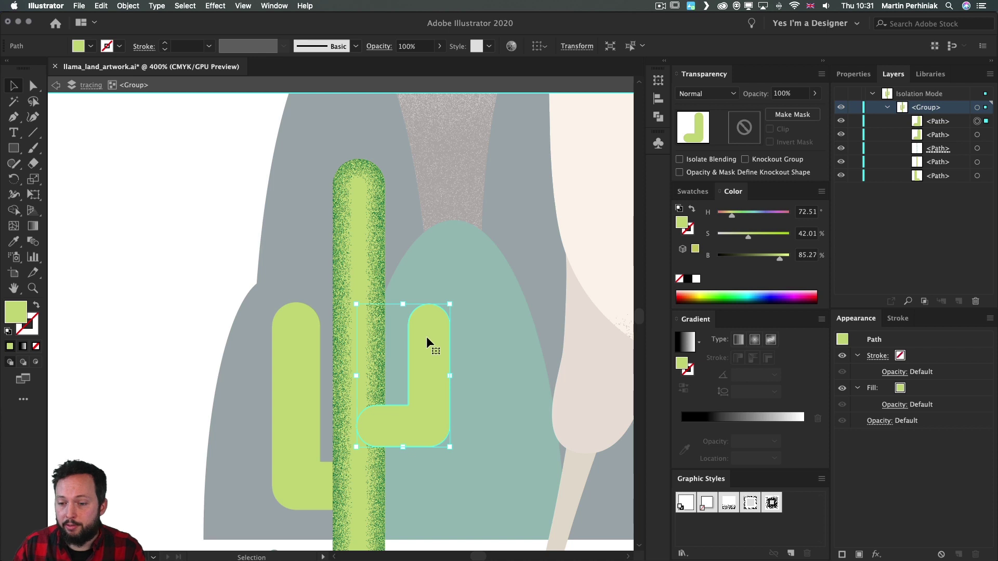
drag(779, 258, 738, 218)
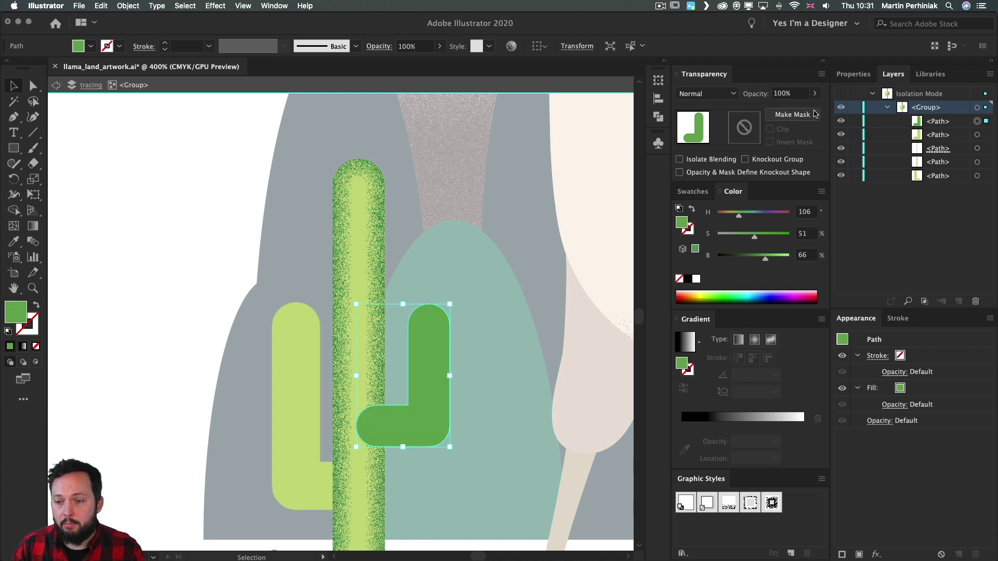
Step: Give the dark green right arm an opacity mask with Invert Mask on, and paste the arm shape in front inside the mask
click(770, 115)
click(769, 143)
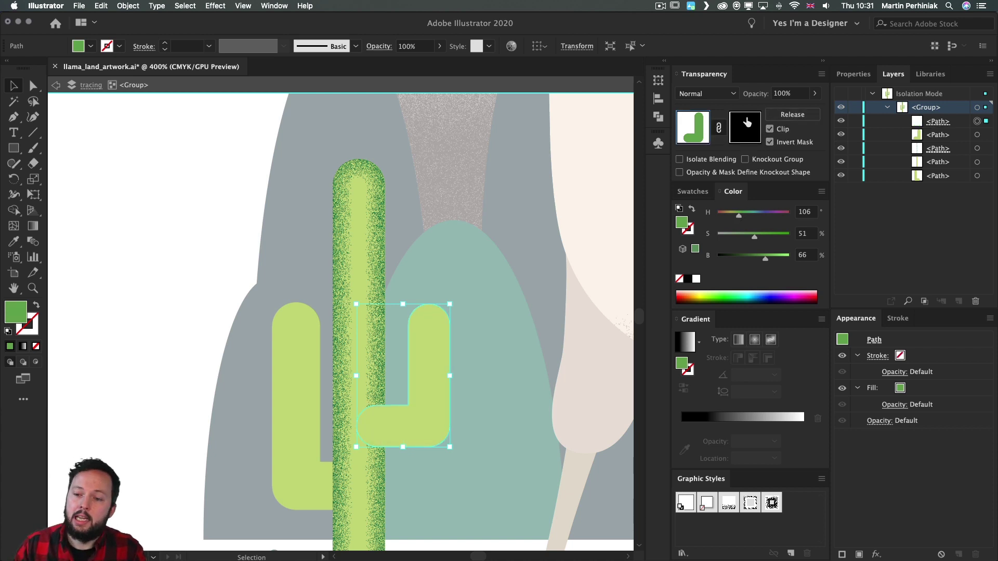
click(747, 123)
key(super+f)
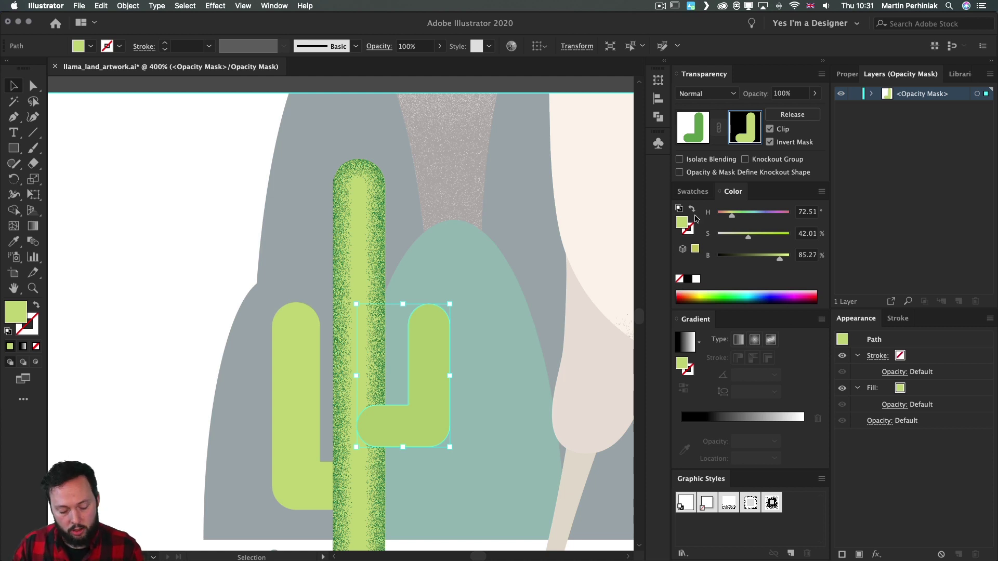
Step: Swap the right arm's mask path fill to its stroke and apply a linear gradient across that stroke
key(shift+x)
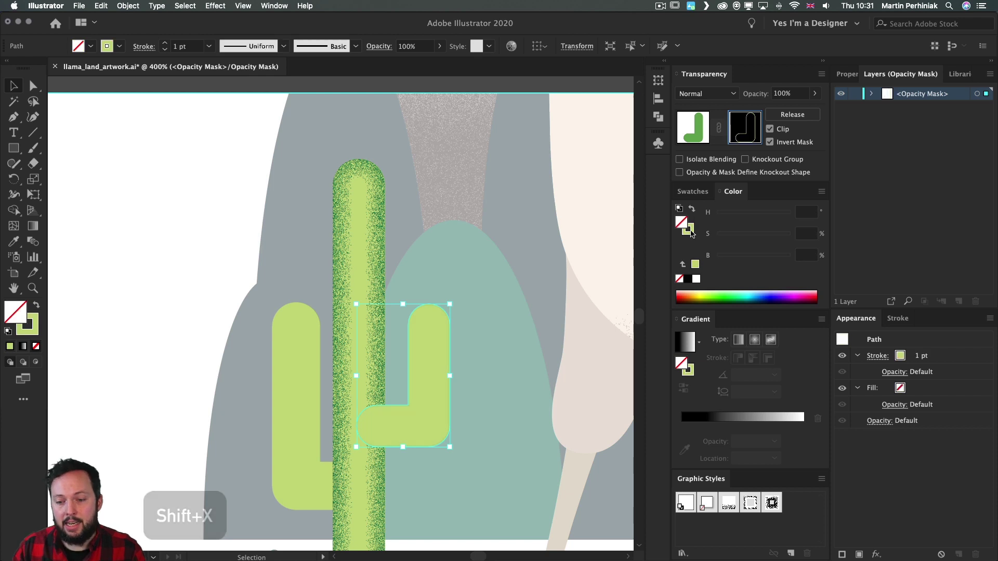
click(691, 232)
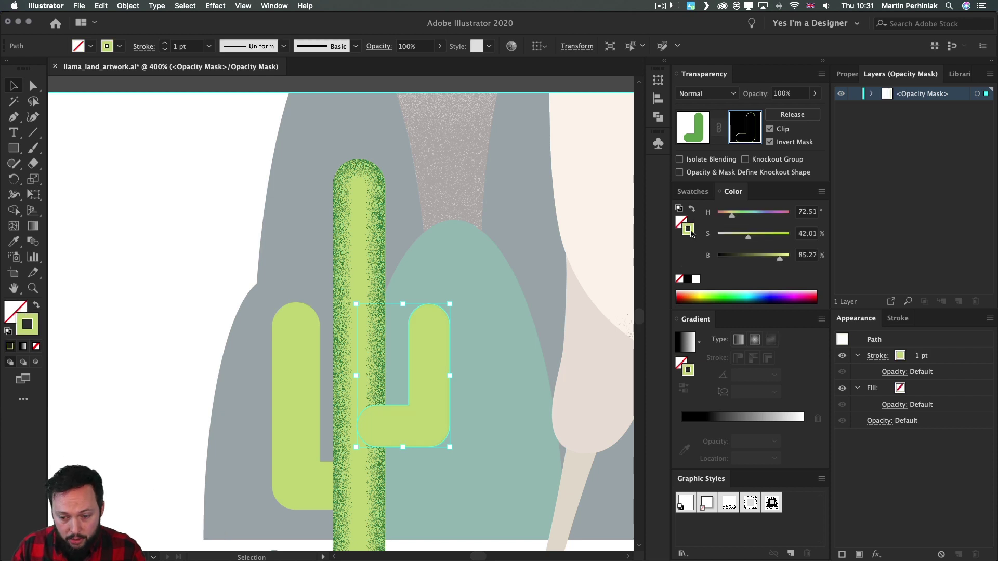
click(736, 344)
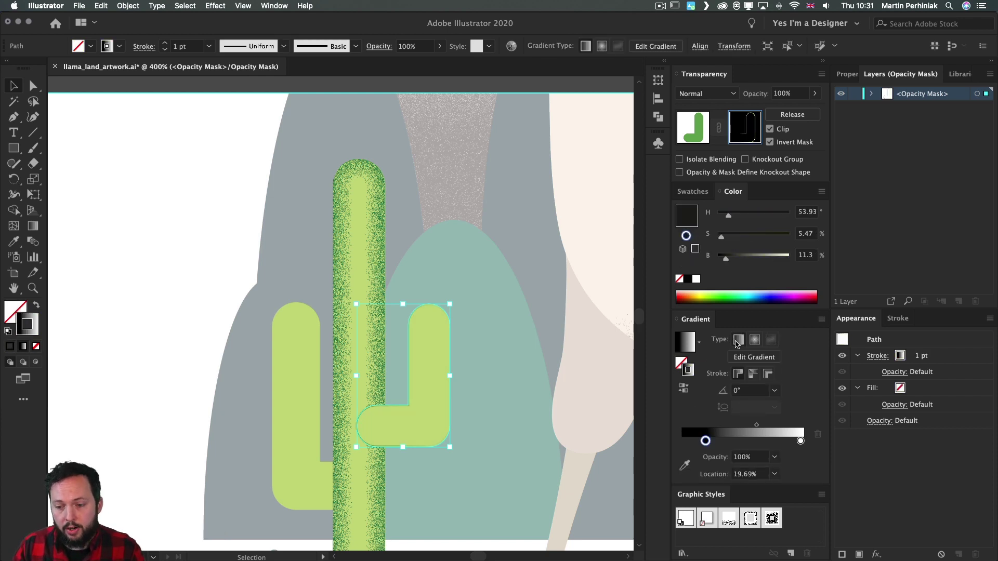
click(768, 374)
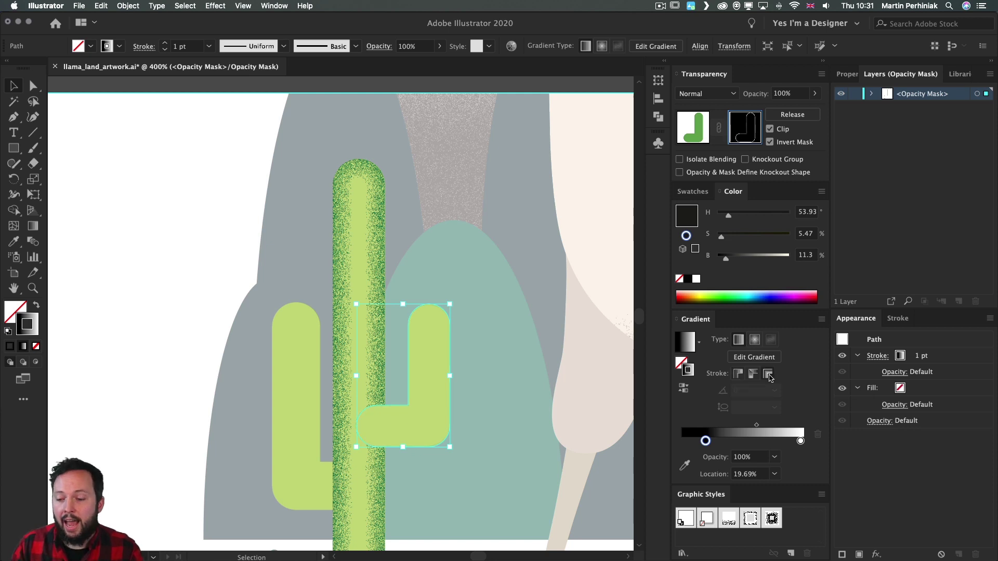
Step: Apply Graphic Style 3 to the right arm's mask path and stop editing the opacity mask
click(771, 518)
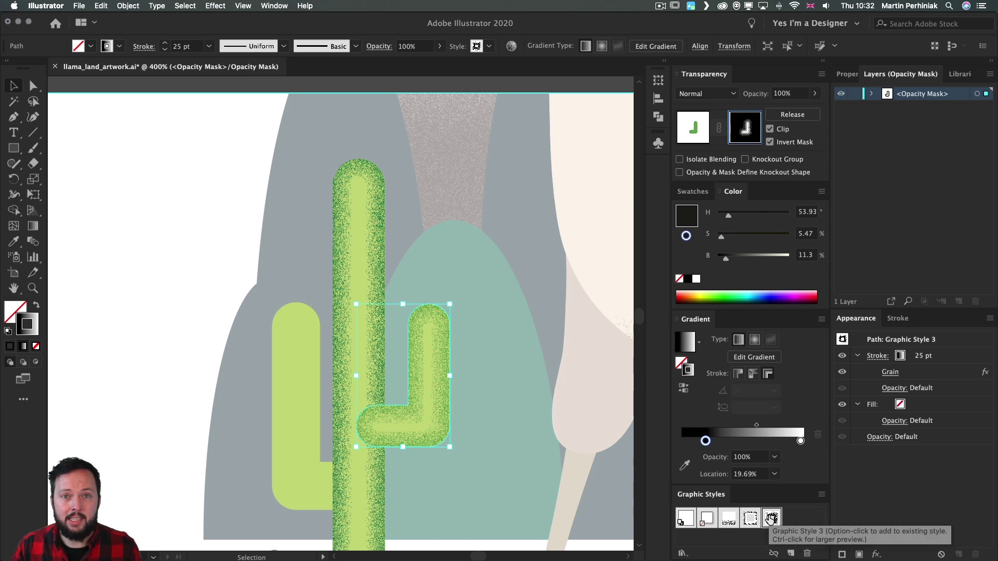
click(292, 343)
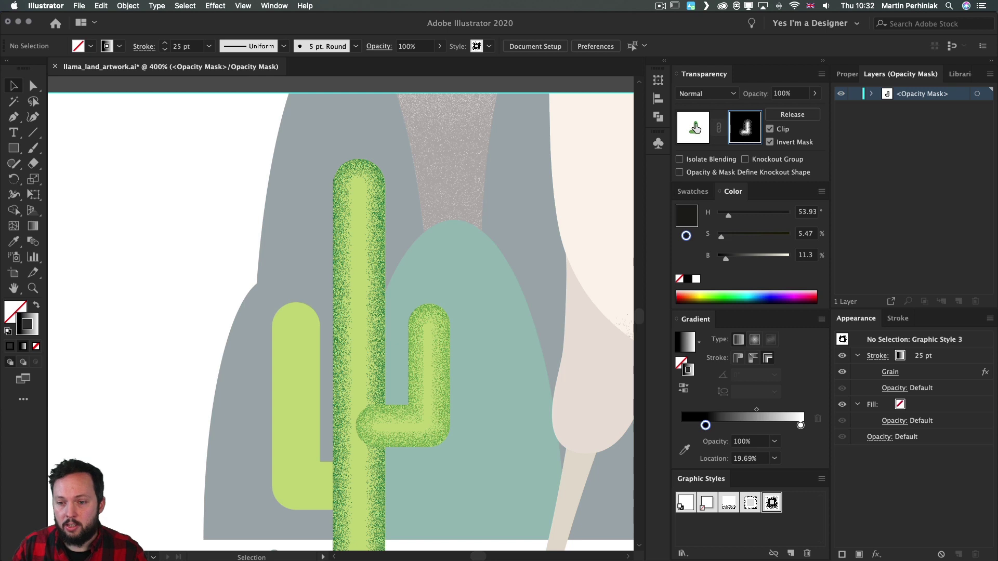
click(693, 127)
Step: Copy the cactus's left arm in place in front and fill the copy with darker green, H 105, S 49, B 61
click(290, 353)
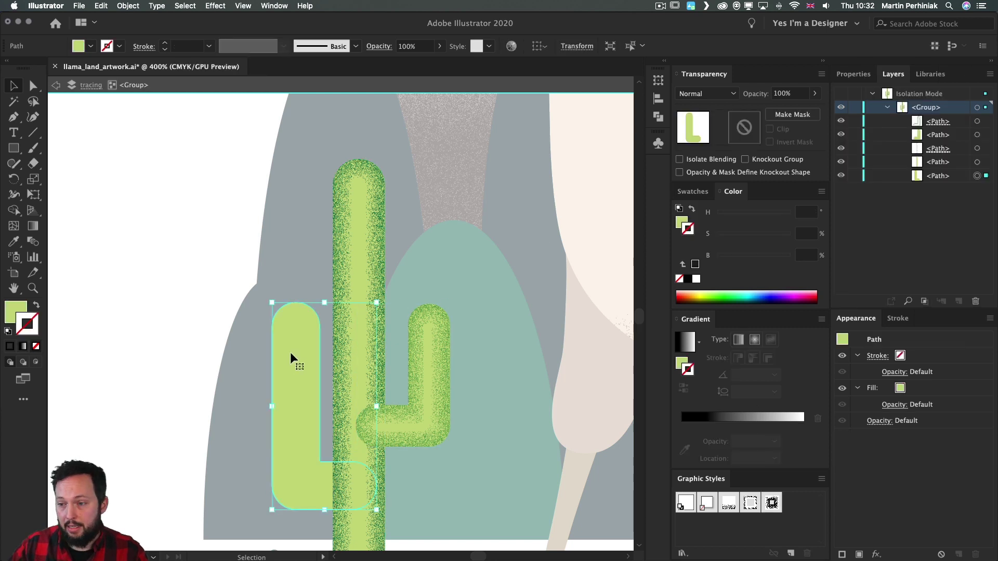
key(a)
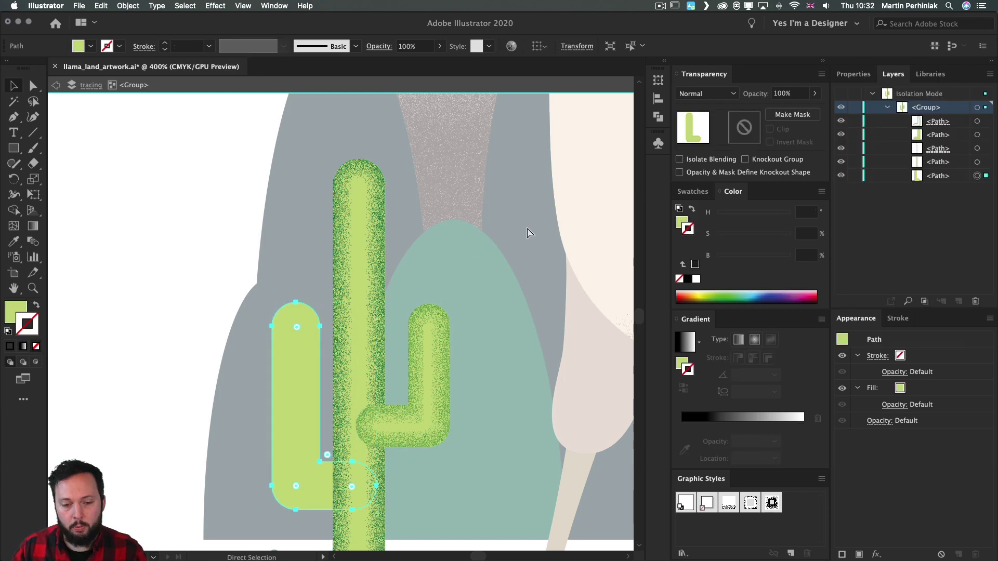
key(ctrl+c)
key(ctrl+f)
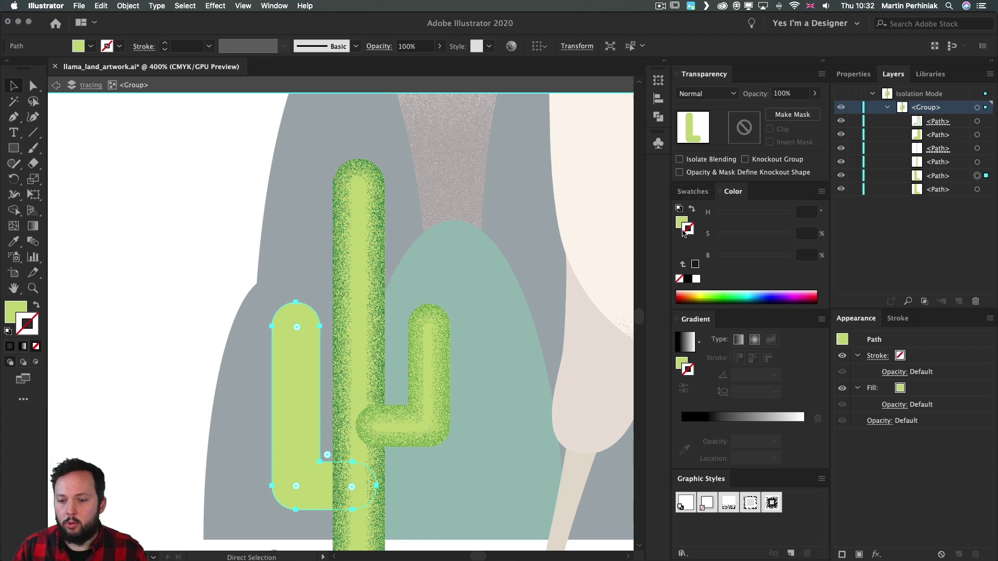
click(679, 225)
click(760, 256)
click(752, 235)
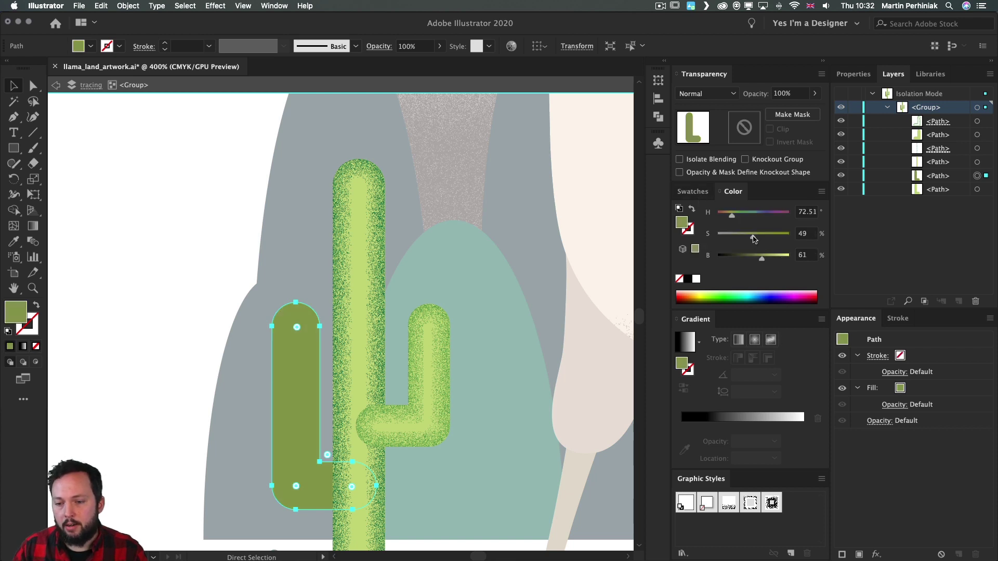
click(739, 214)
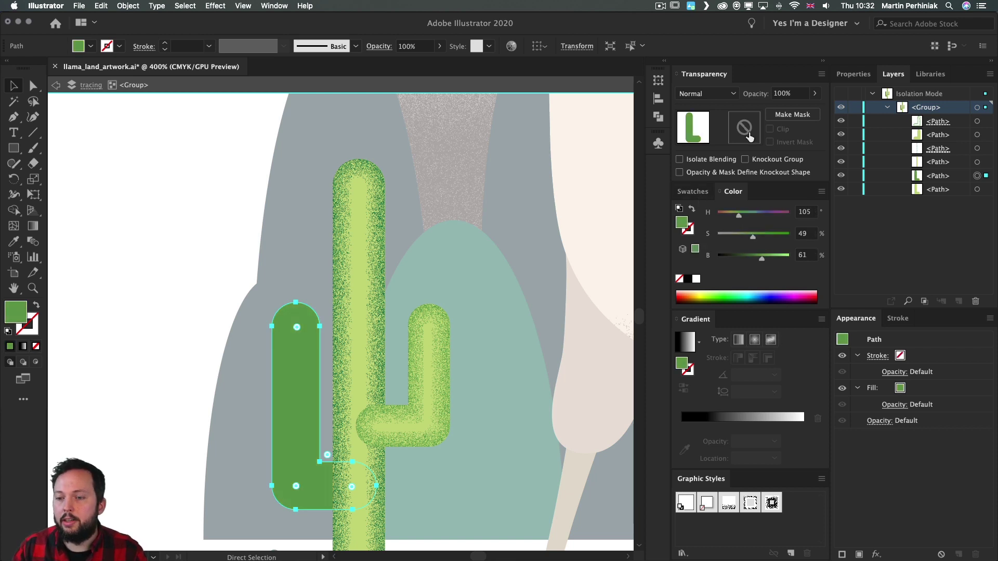
Step: Give the dark green left arm an opacity mask with Clip and Invert Mask on, and paste the arm shape in front inside it
click(785, 117)
click(752, 133)
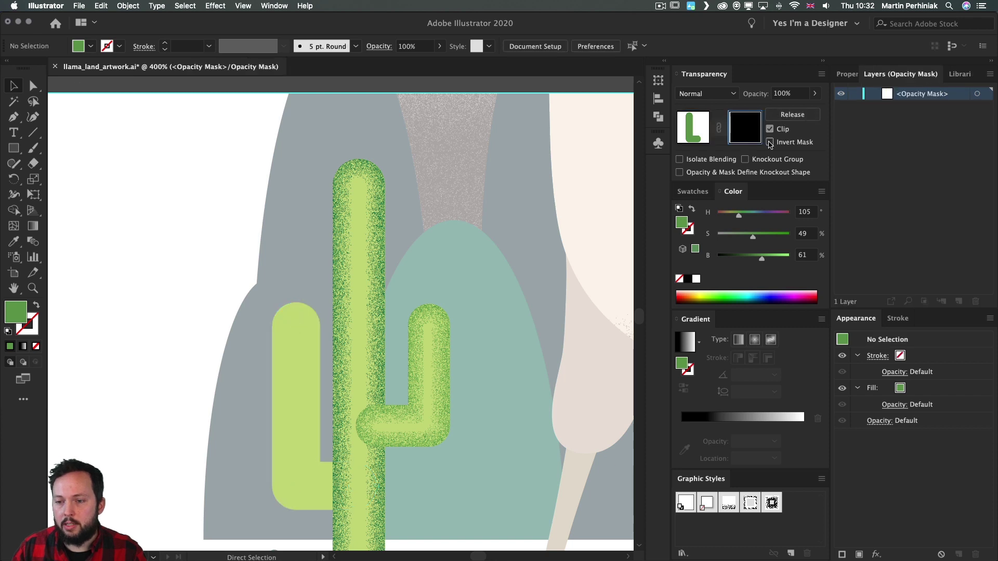
click(769, 142)
key(super+f)
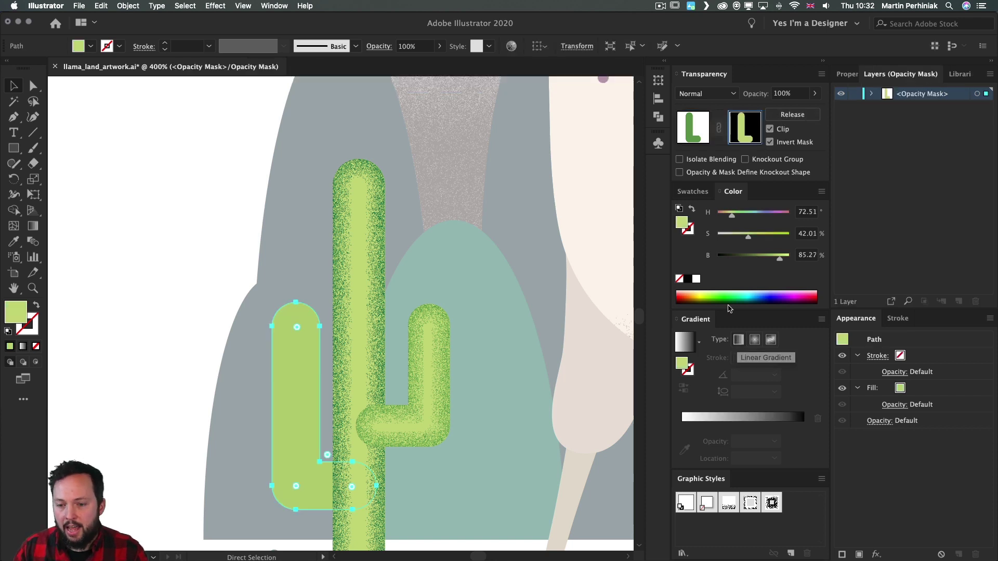
Step: Swap the left arm's mask path fill to its stroke, apply a linear gradient across the stroke, and apply Graphic Style 3
key(shift+x)
click(690, 229)
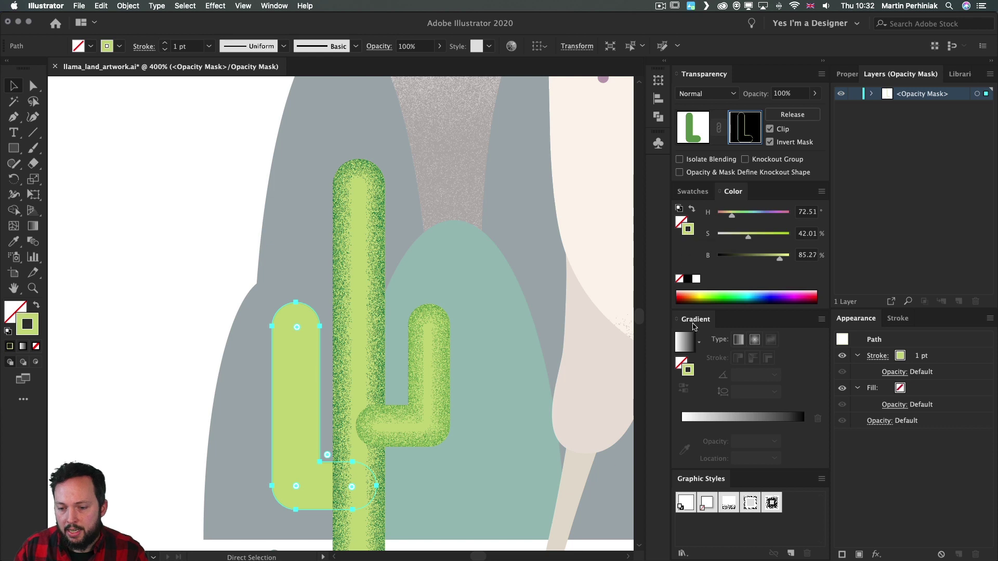
click(738, 339)
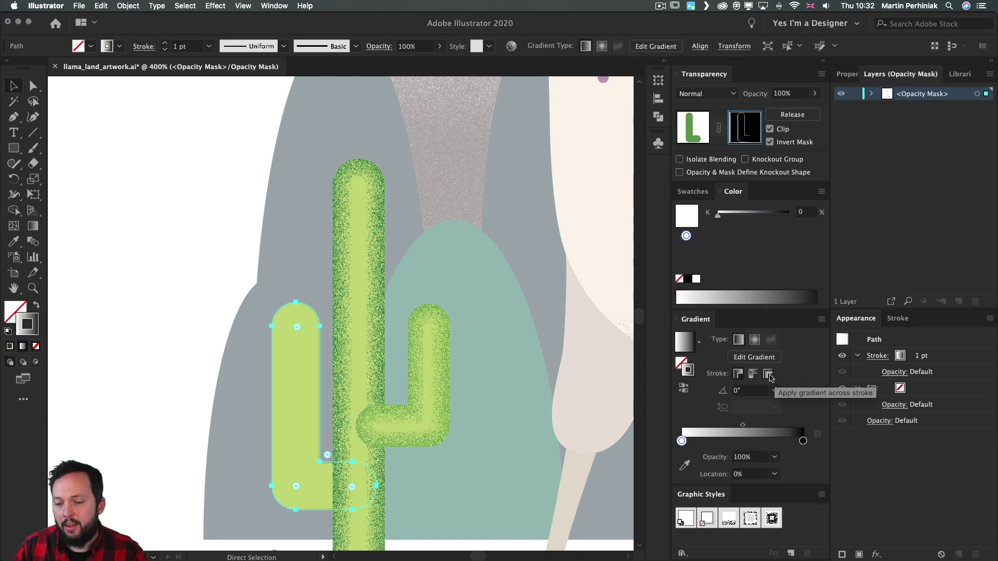
click(772, 519)
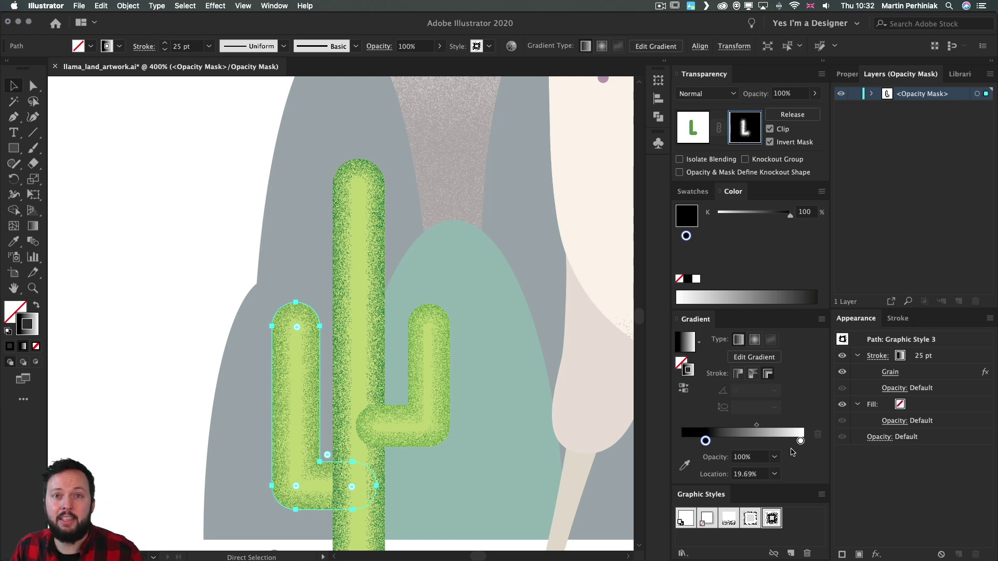
Step: Deselect the mask path, stop editing the left arm's opacity mask, and leave the cactus group's isolation mode
key(v)
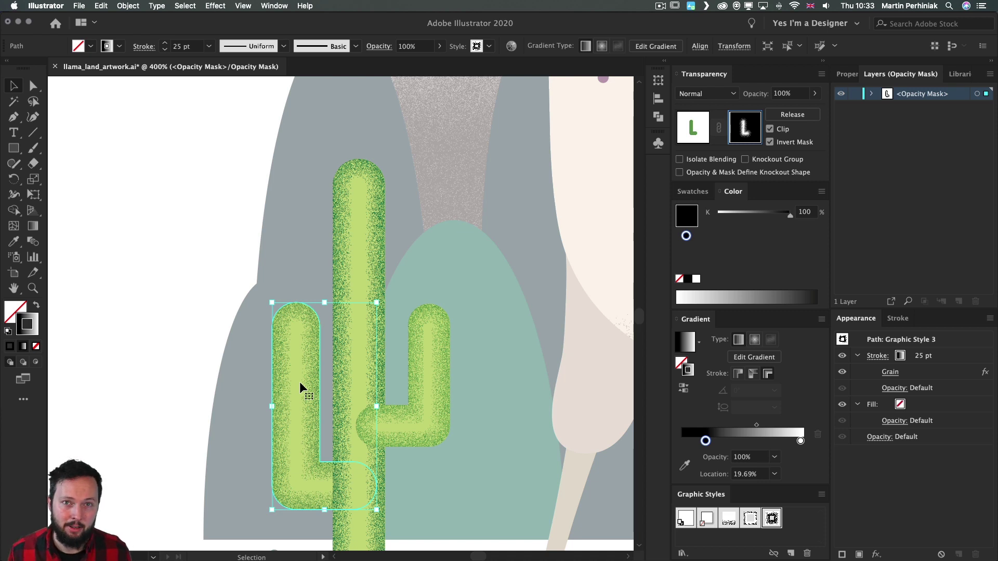
click(336, 285)
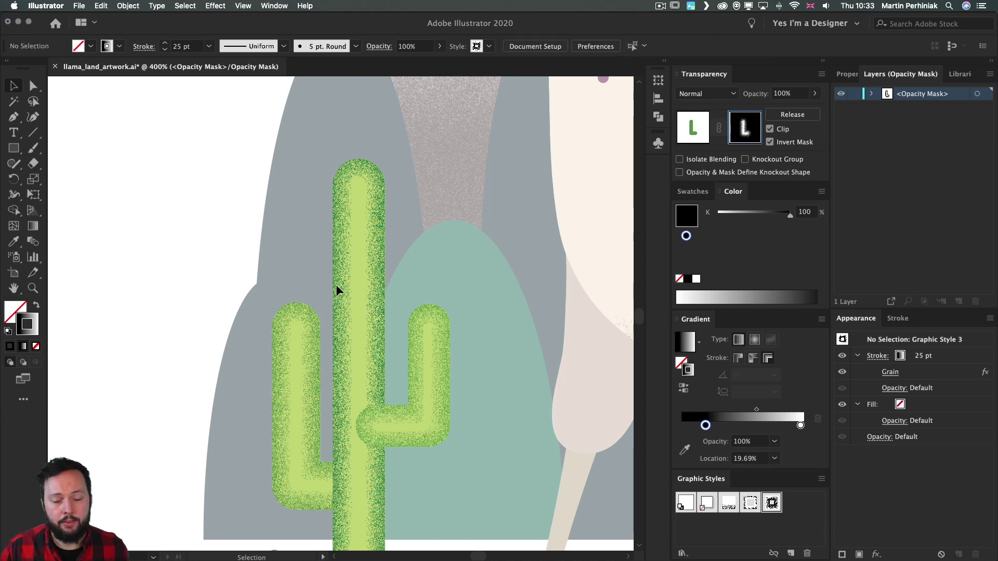
click(693, 129)
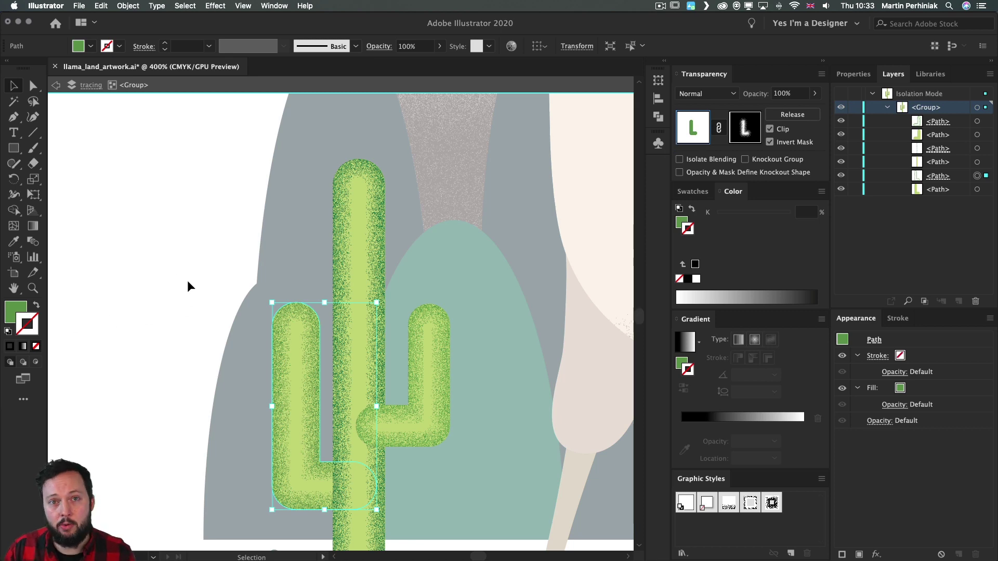
double_click(180, 251)
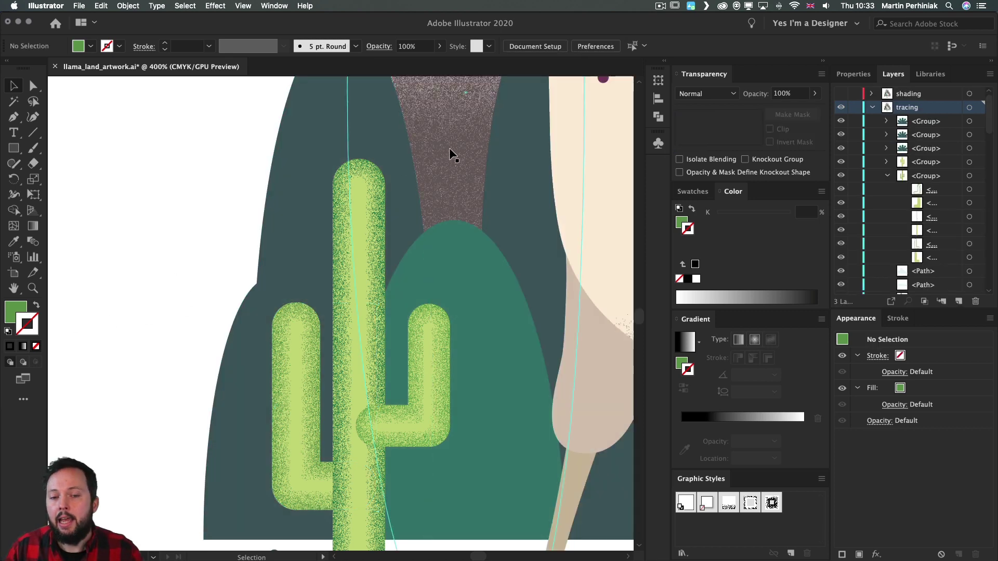
drag(448, 152, 323, 412)
drag(443, 213, 454, 371)
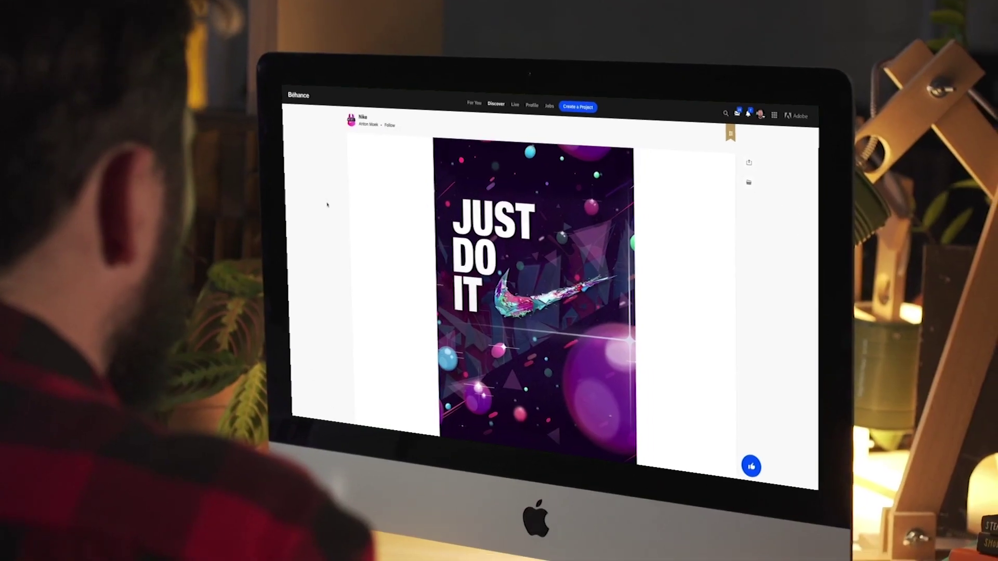
scroll(326, 207, down, 3)
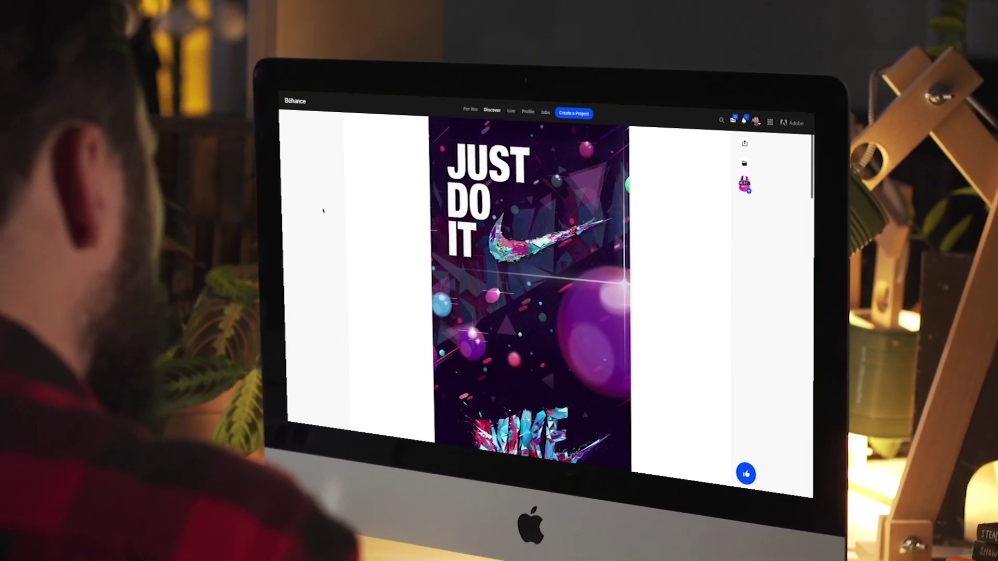
scroll(323, 210, down, 3)
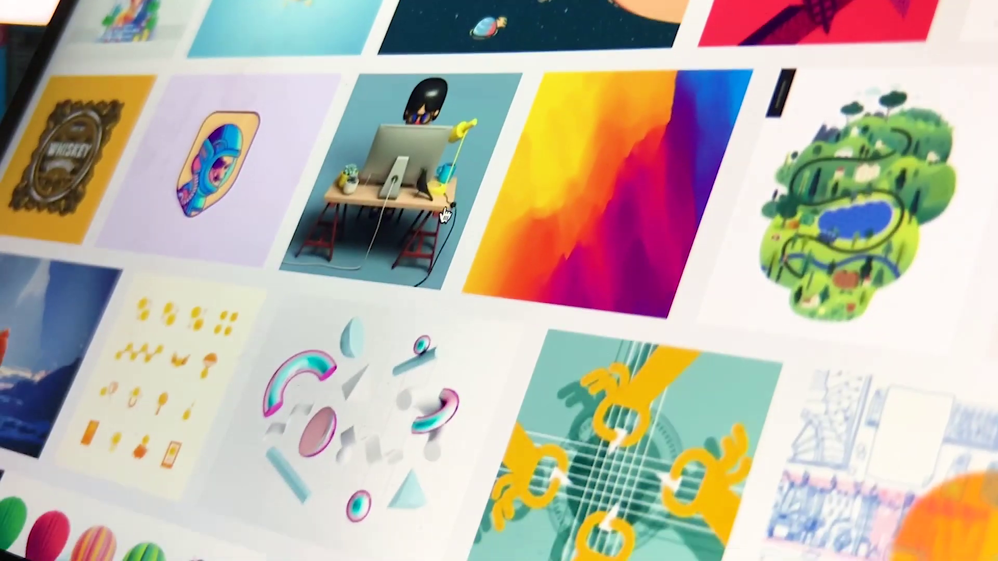
scroll(445, 214, down, 5)
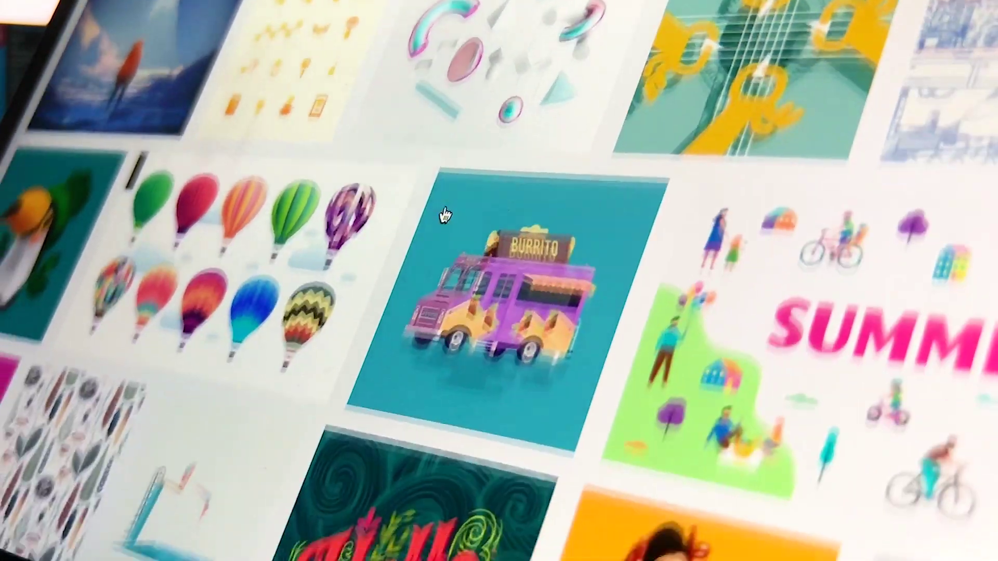
scroll(444, 214, down, 10)
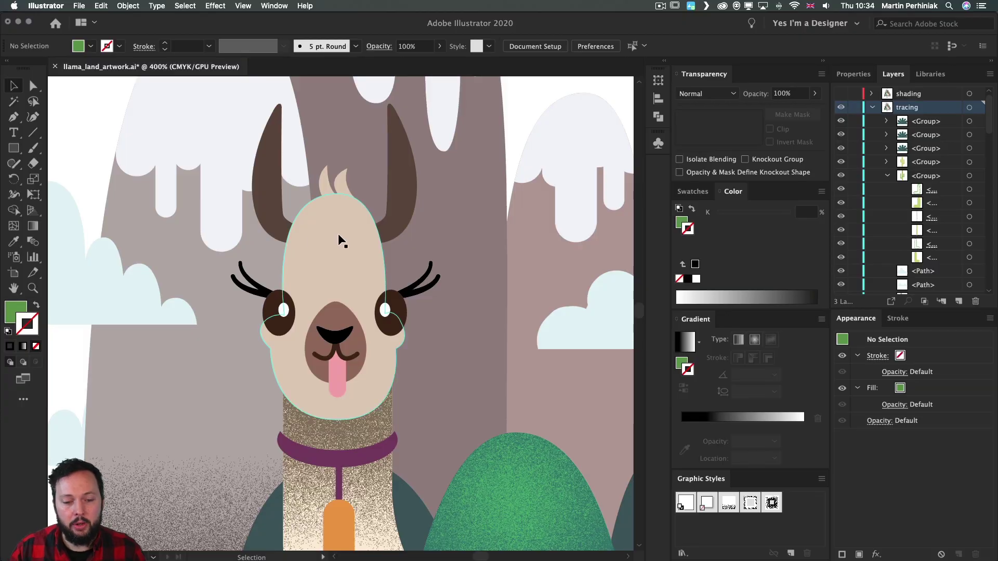
Step: Select the llama's beige head shape with the Direct Selection tool
key(a)
click(344, 259)
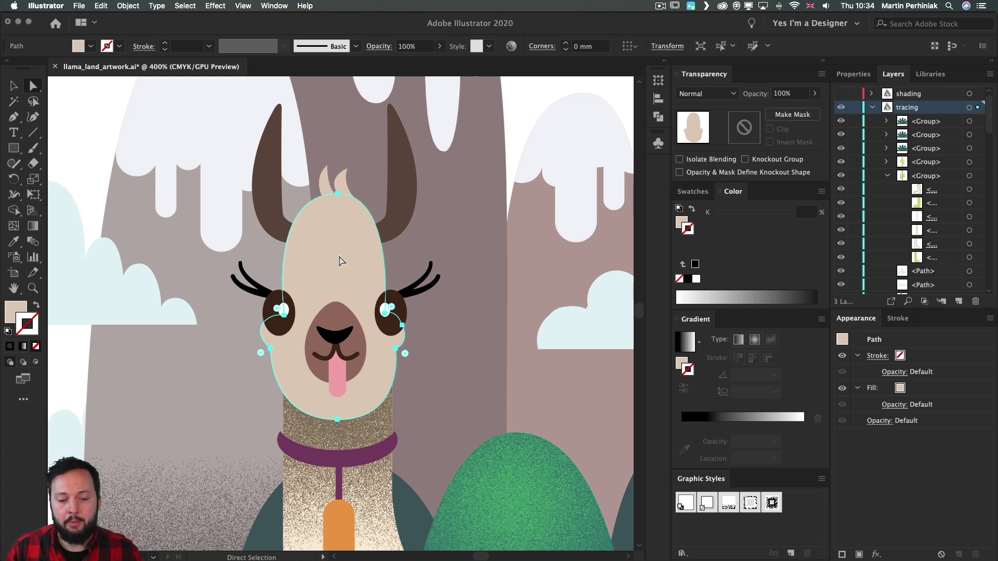
drag(339, 261, 396, 248)
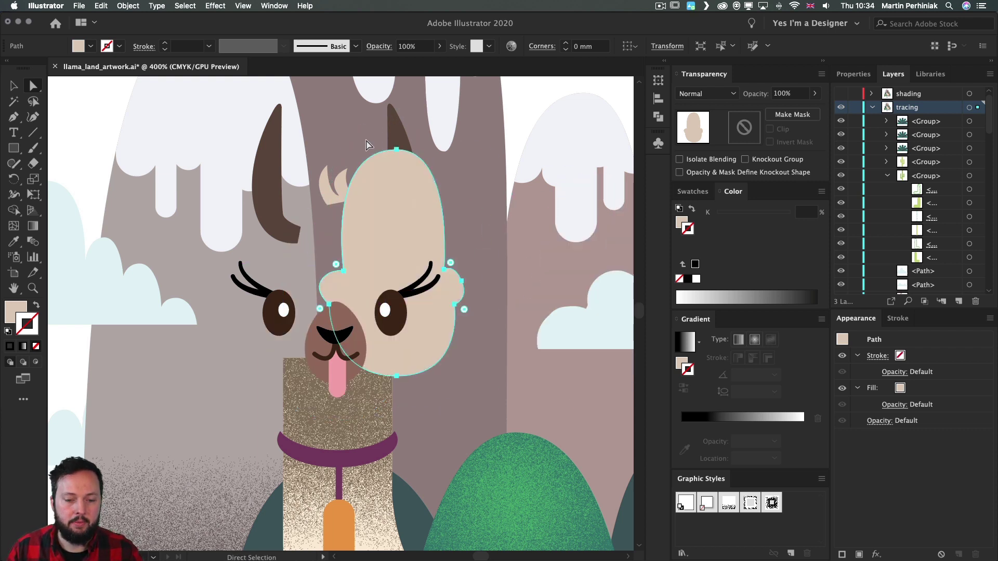
key(super+z)
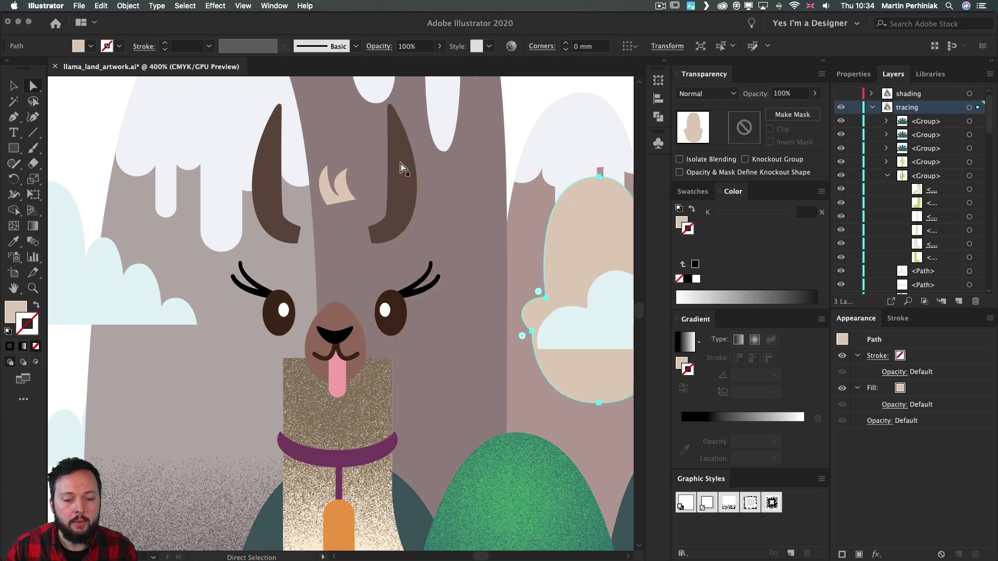
key(shift+super+z)
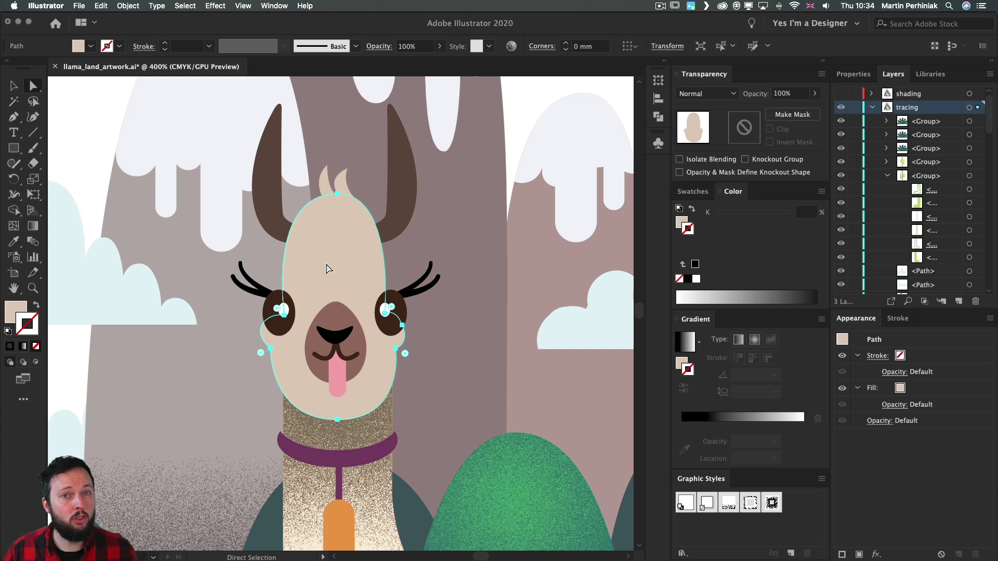
Step: Copy the llama's head in place in front and fill the copy with darker tan in HSB, H 32, S 30, B 72
key(super+c)
key(super+f)
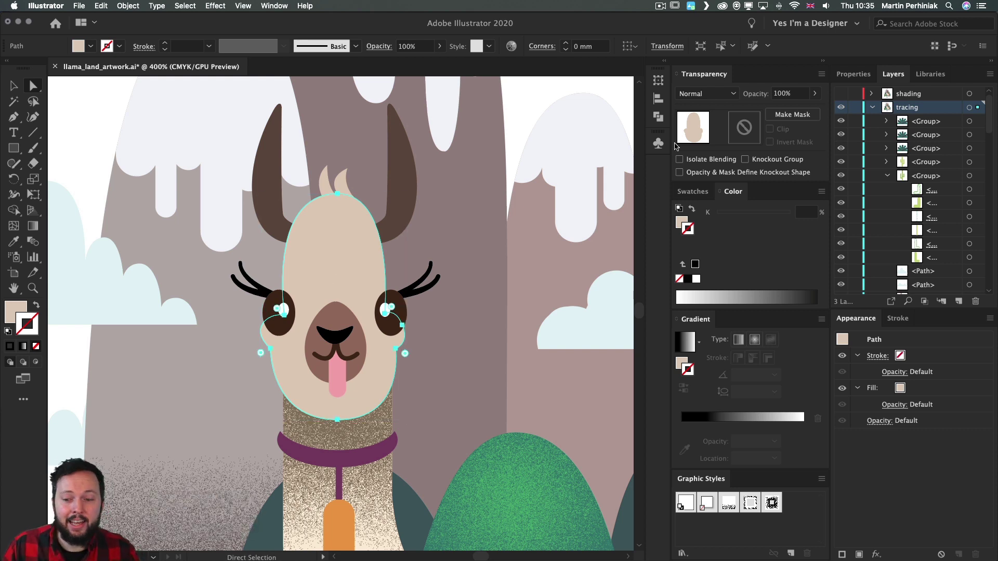
click(681, 221)
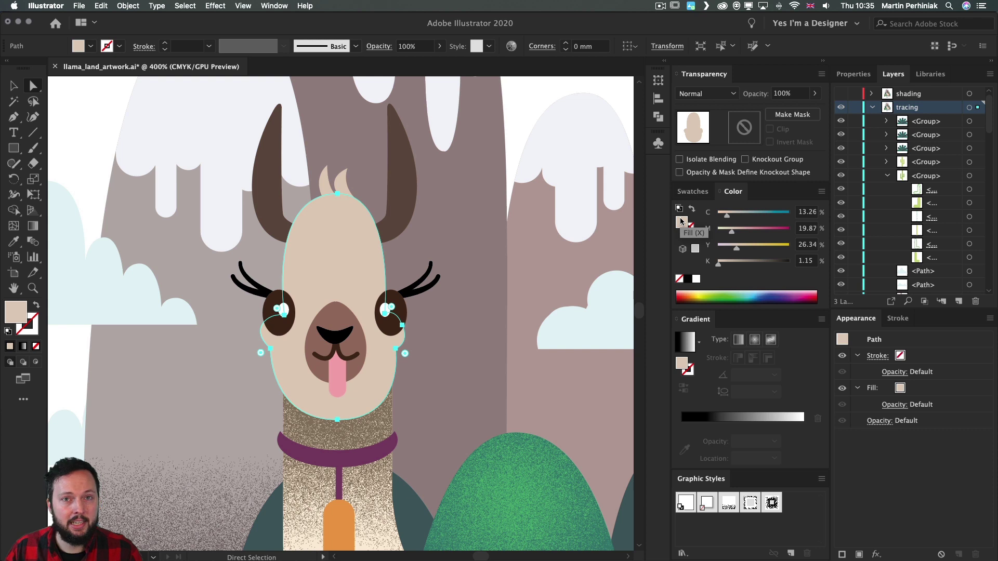
click(821, 191)
click(842, 228)
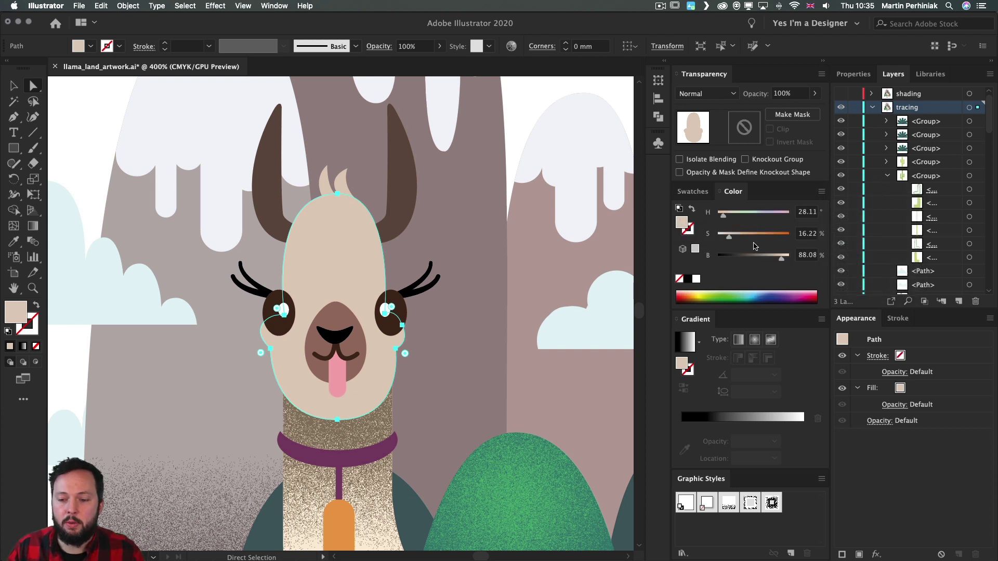
drag(781, 258, 739, 239)
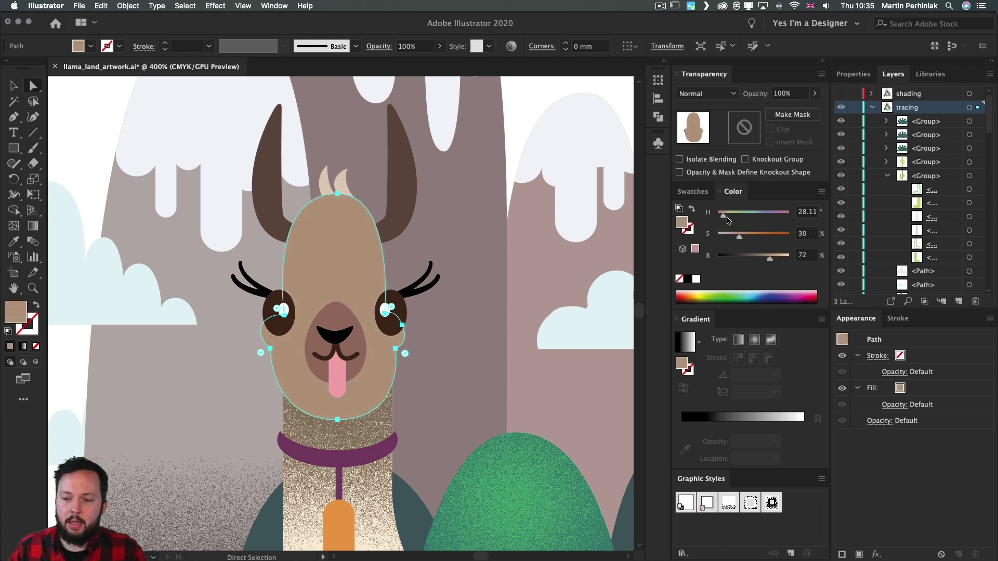
drag(723, 216, 725, 218)
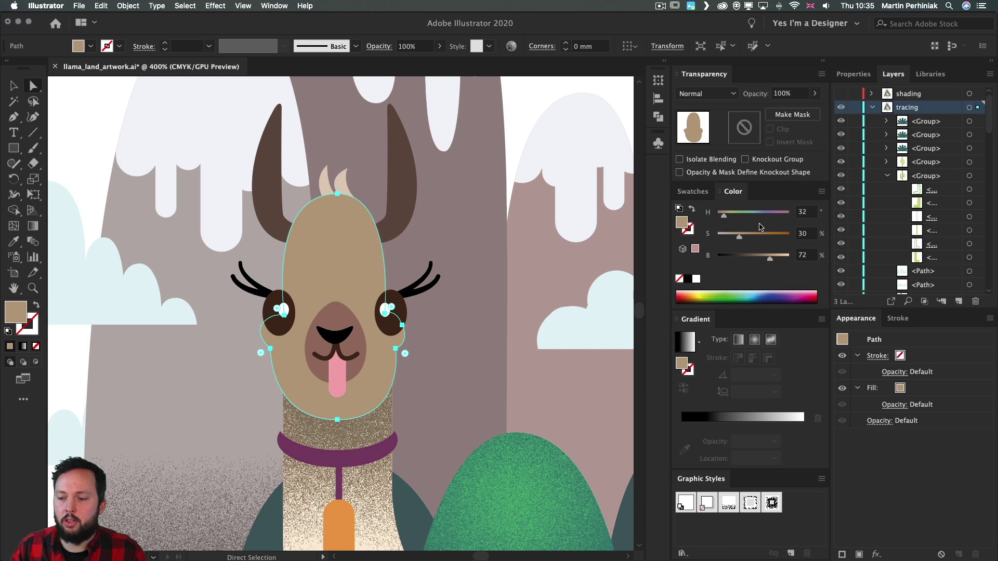
Step: Give the dark tan head an opacity mask with Clip and Invert Mask on, and paste the head shape in front inside it
click(792, 115)
click(769, 142)
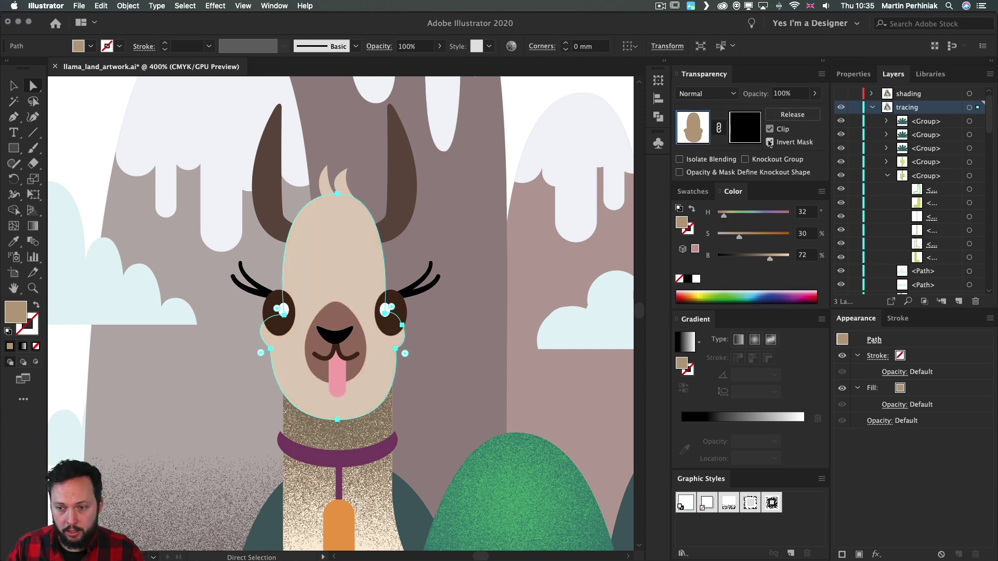
click(753, 125)
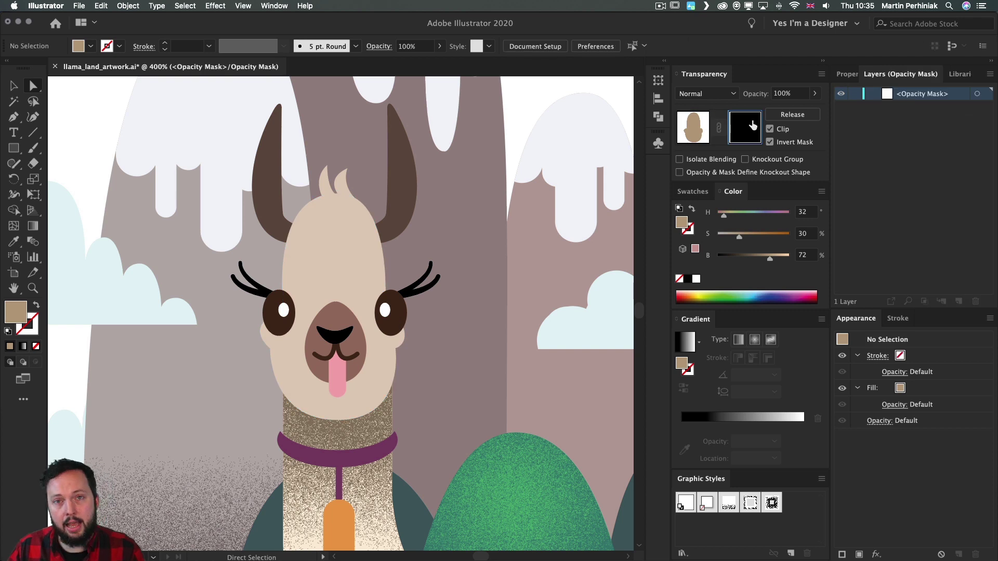
key(ctrl+f)
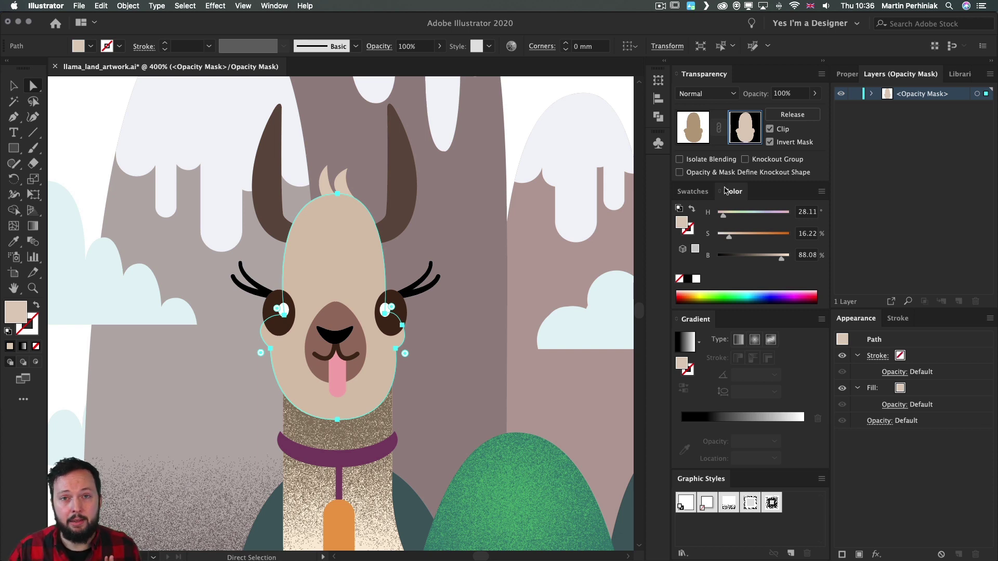
Step: Fill the head's mask path with black and start a gradient mesh on it, trying the Flat appearance before choosing To Center
click(689, 280)
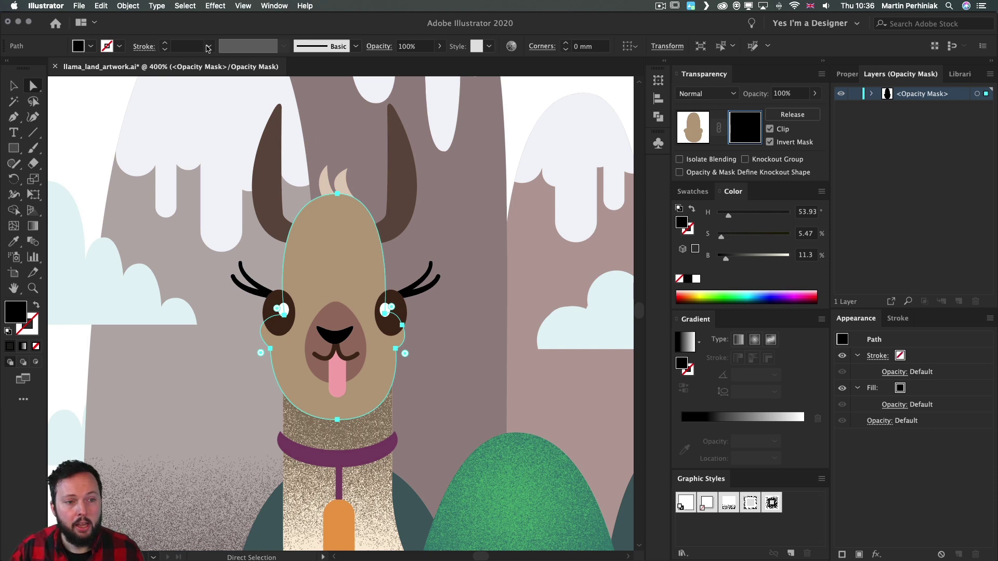
click(127, 5)
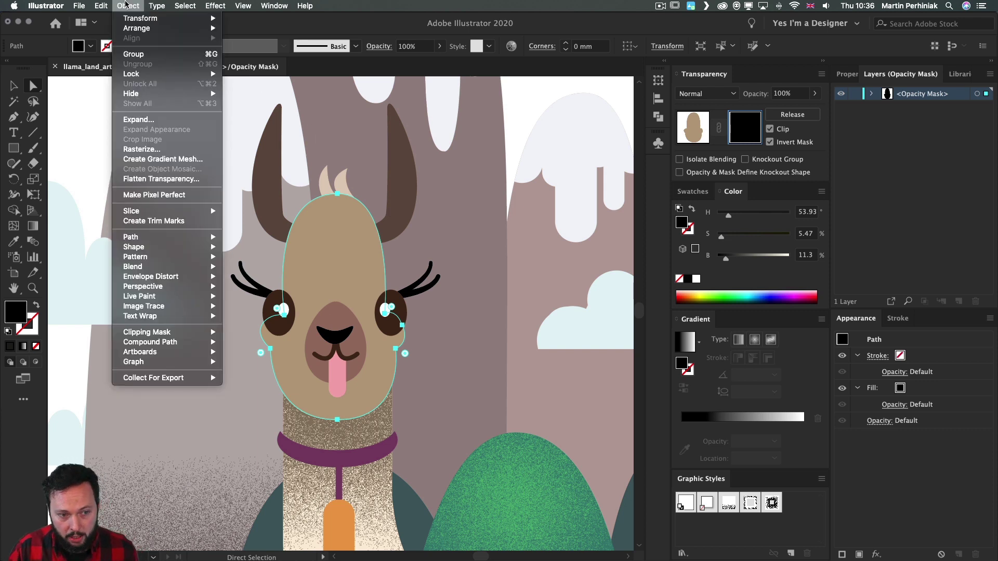
click(172, 159)
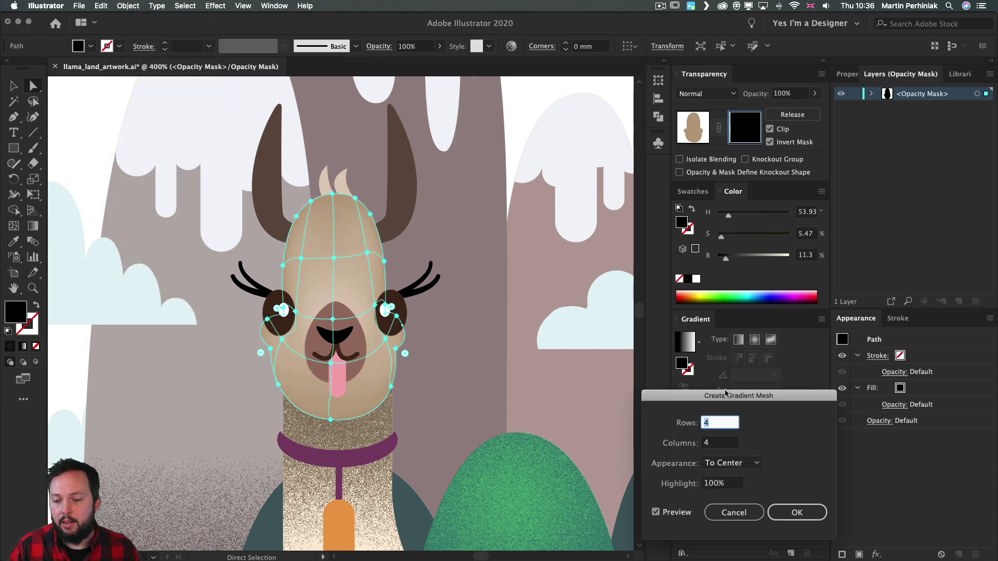
drag(725, 398, 549, 203)
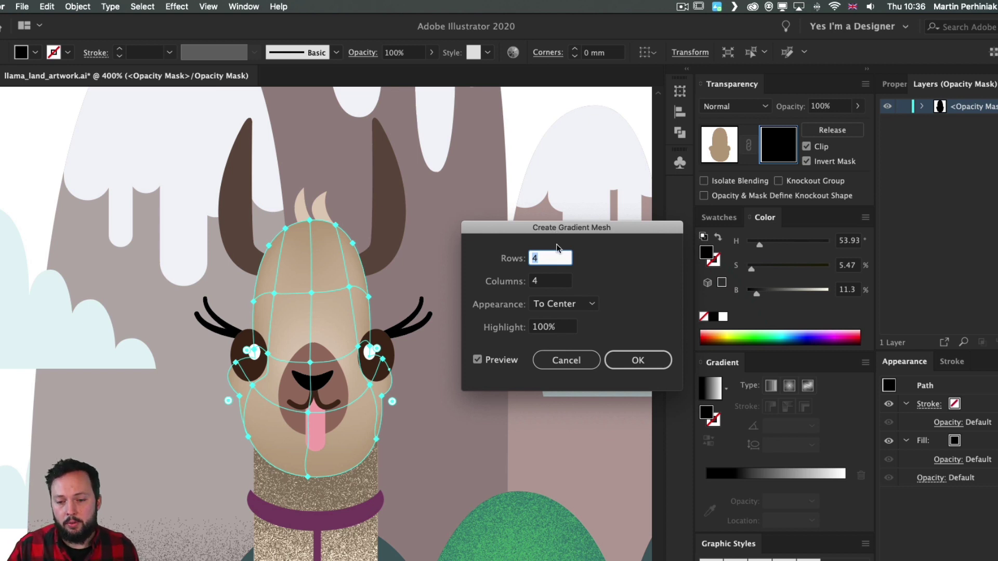
click(571, 308)
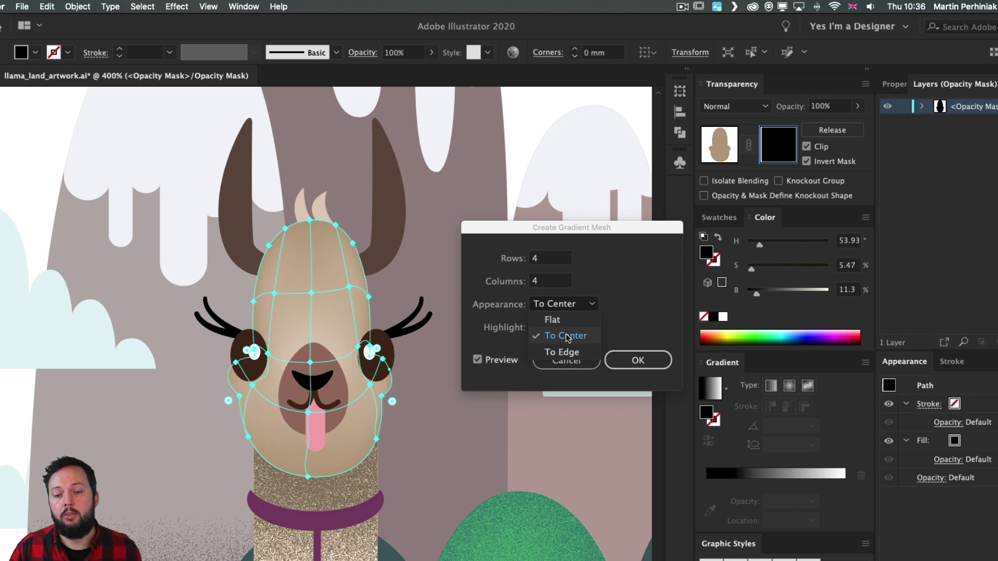
click(565, 322)
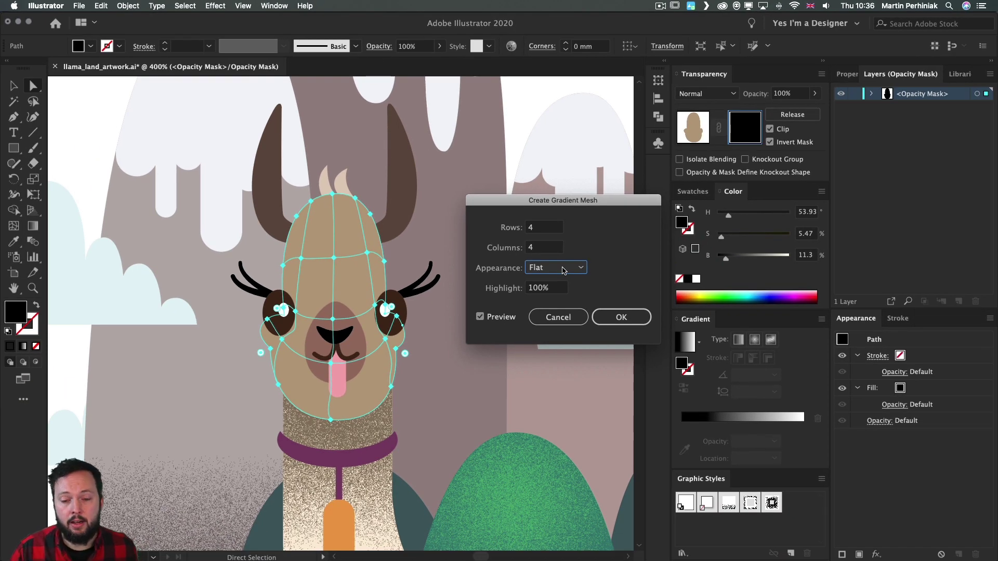
click(563, 270)
click(563, 293)
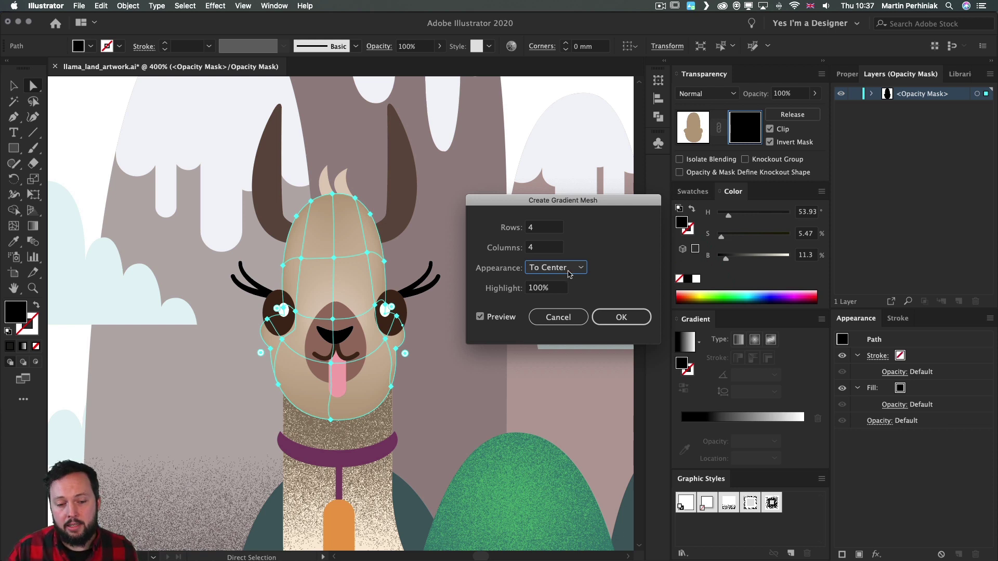
Step: Try 6 rows and 6 columns one after the other for the head's gradient mesh, returning each count to 4
click(546, 229)
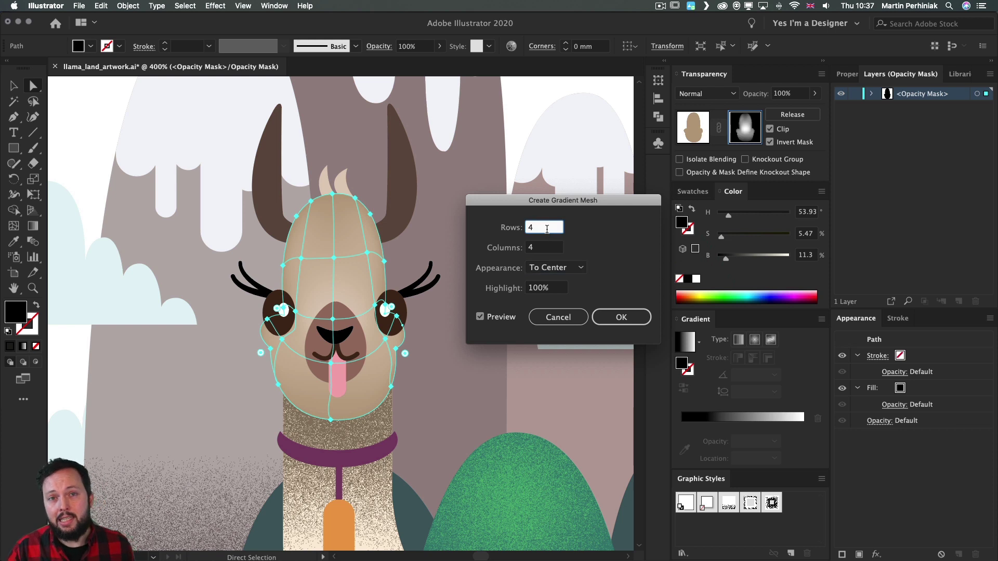
key(Up)
key(Up)
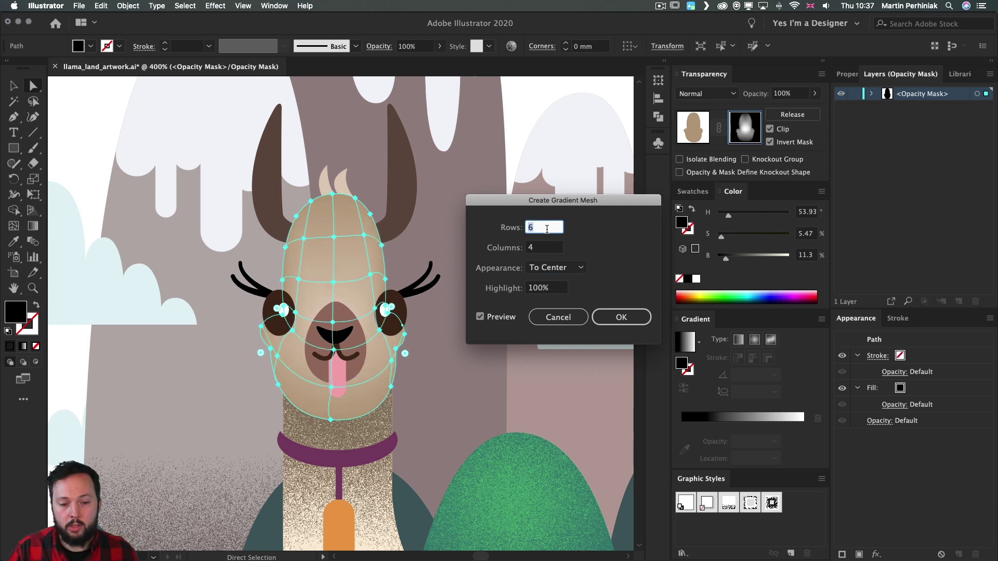
key(Down)
key(Down)
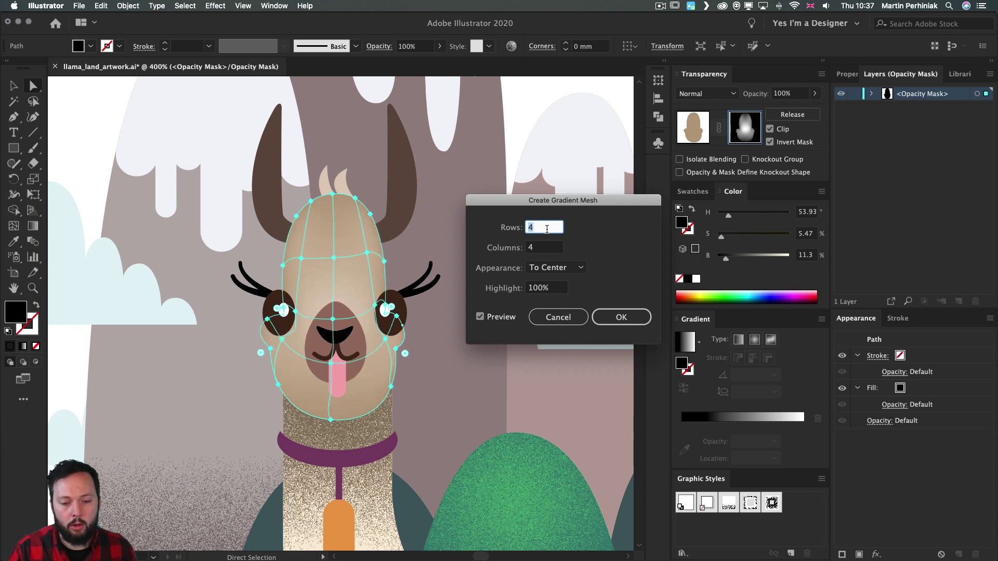
click(548, 248)
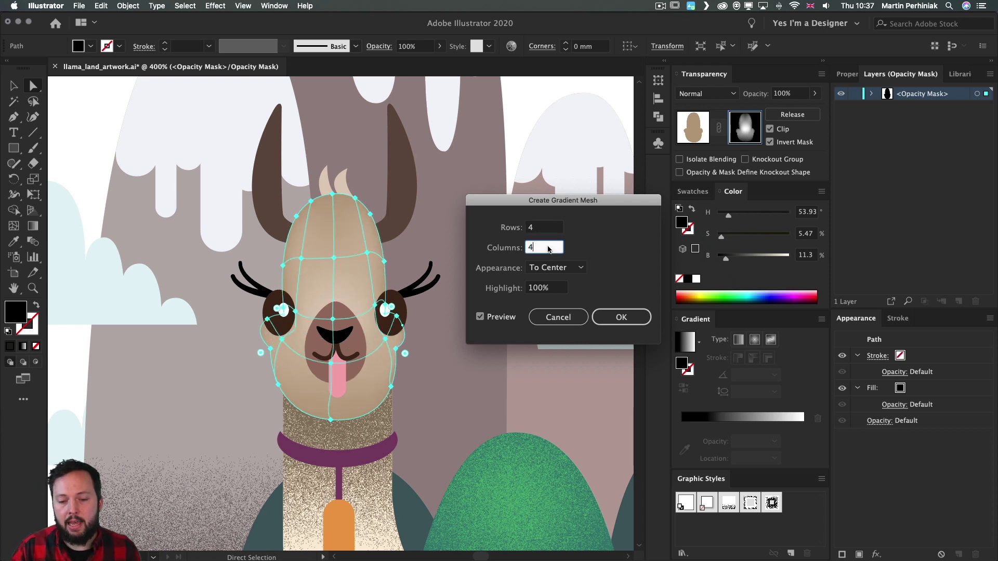
key(Up)
key(Up)
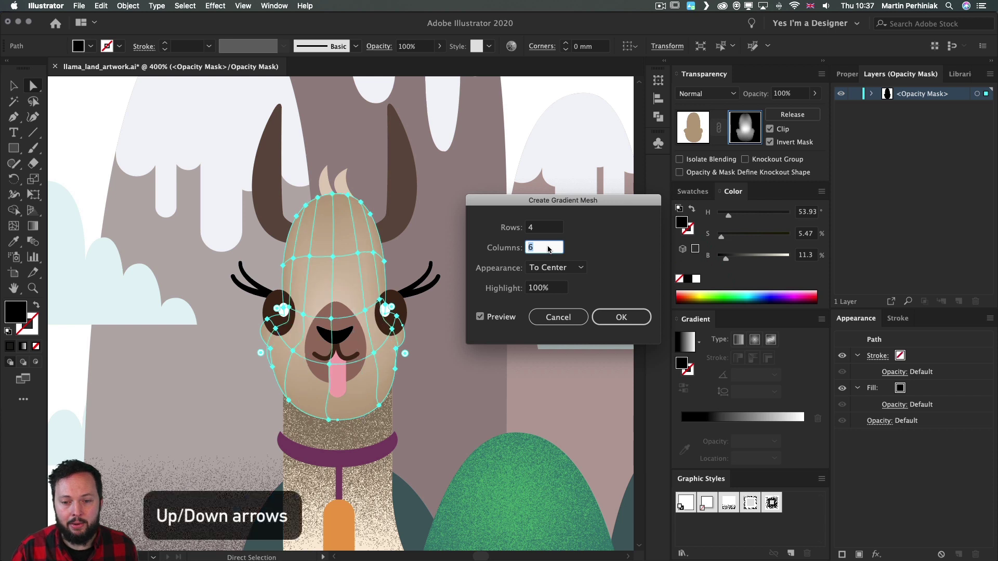
key(Down)
key(Down)
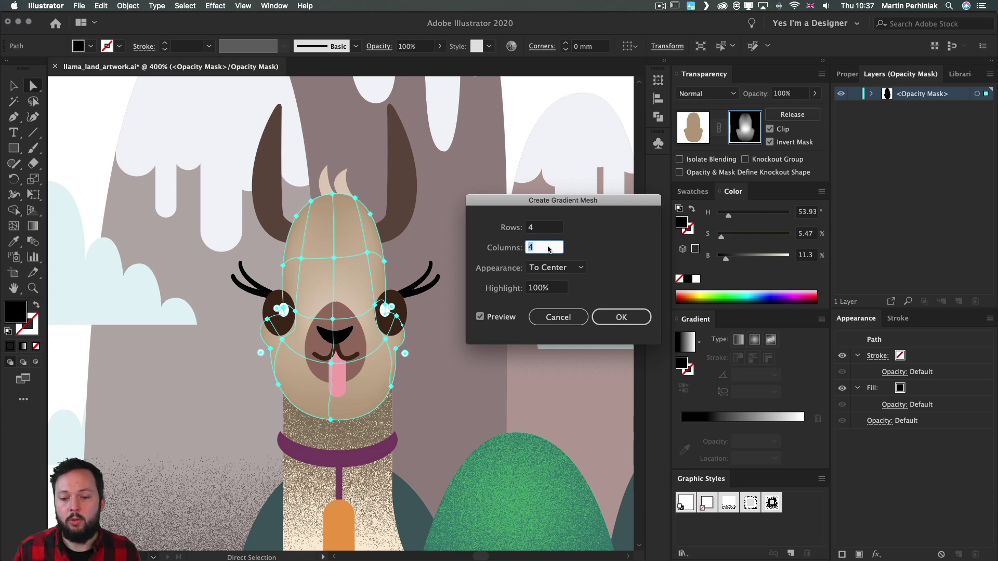
Step: Create the head's gradient mesh with 4 rows and 4 columns, and apply the Grain effect to it
click(621, 317)
scroll(472, 310, down, 2)
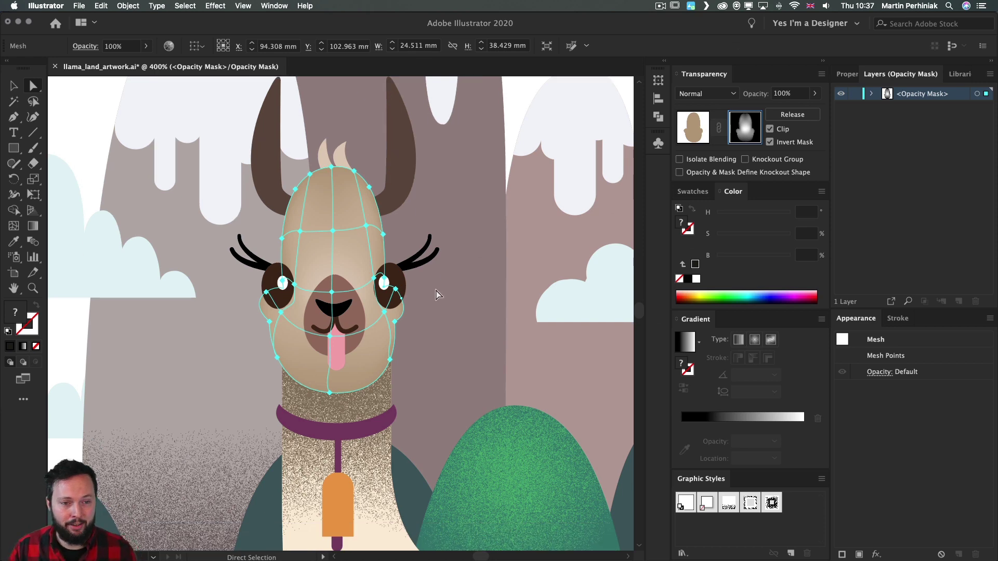
click(215, 6)
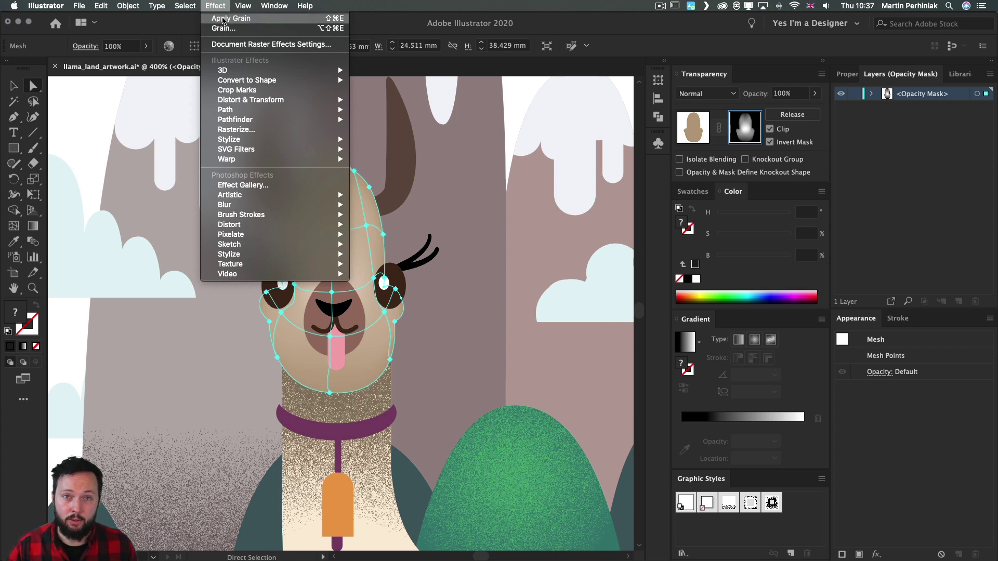
click(222, 19)
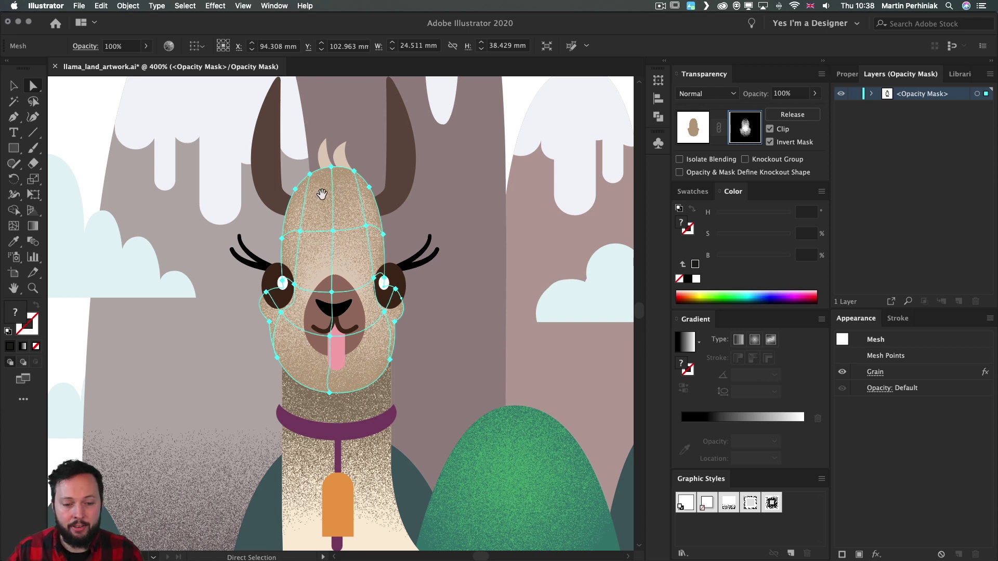
Step: Raise the central mesh points above the nose and on the forehead to about Y 102.15 mm and Y 93.75 mm
drag(301, 197, 371, 182)
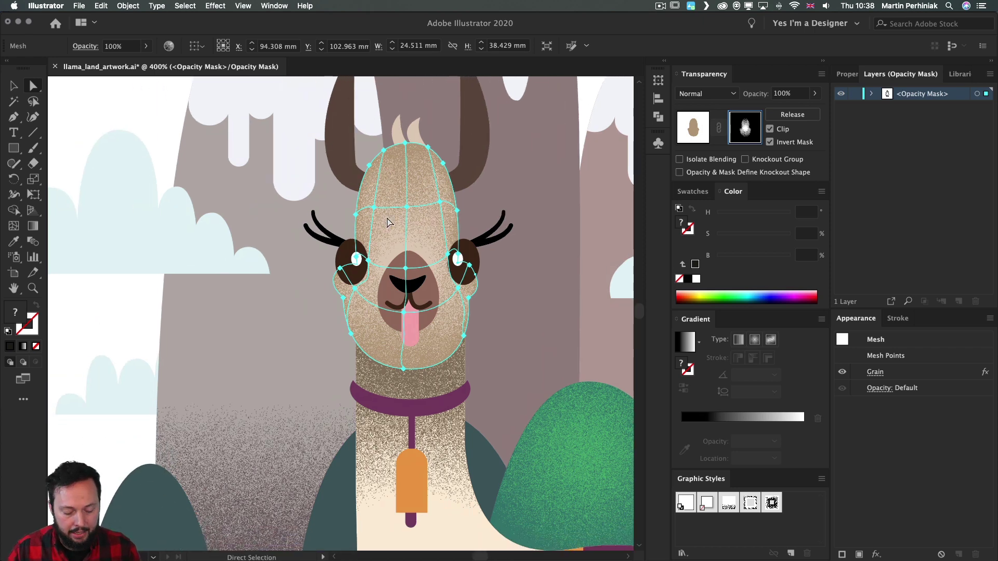
click(406, 268)
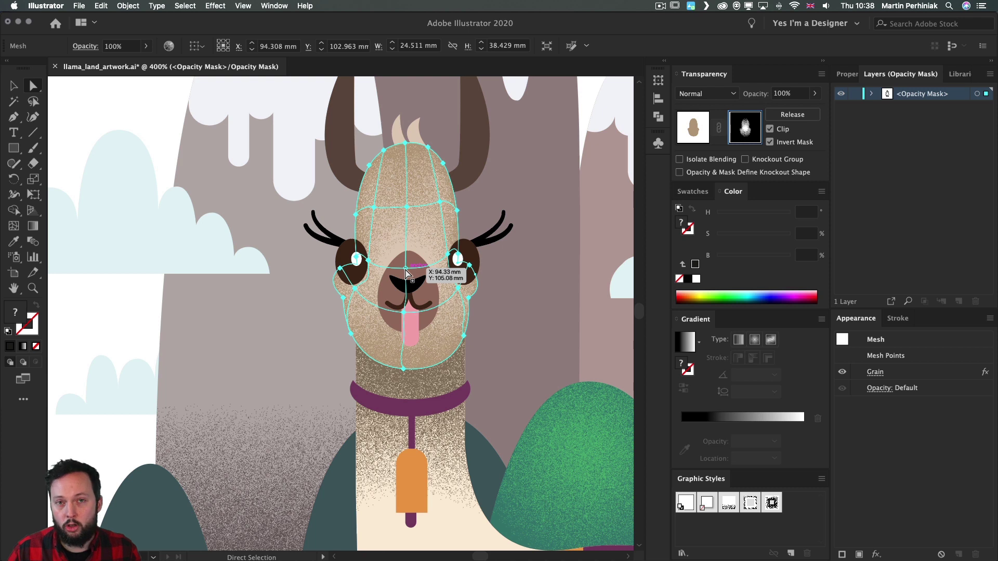
key(a)
drag(405, 269, 407, 198)
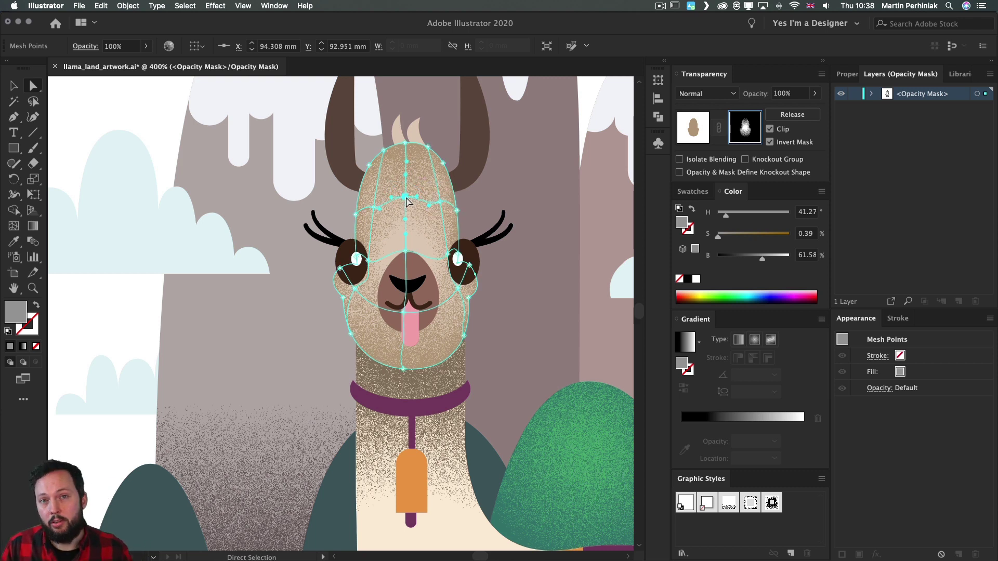
drag(407, 201, 408, 207)
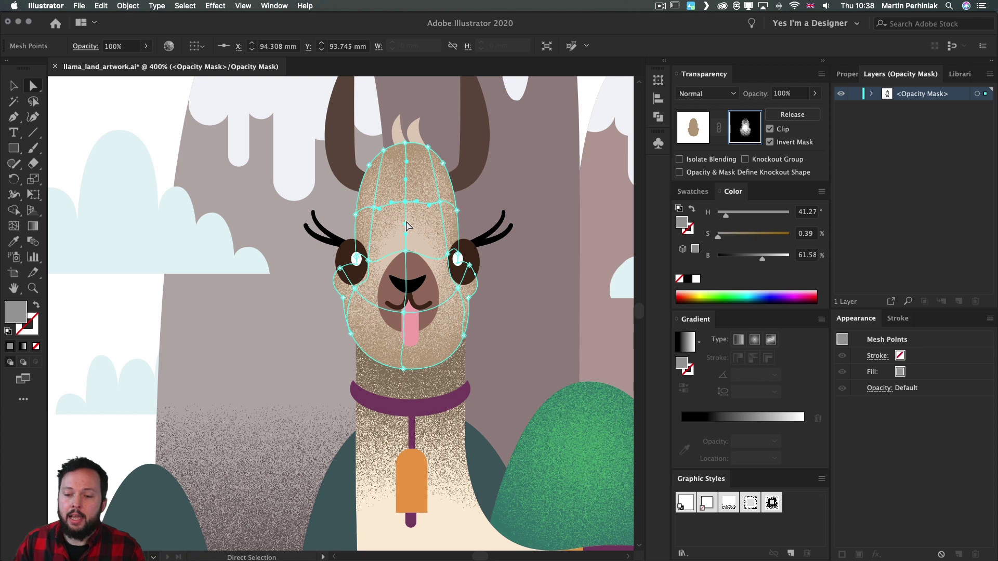
Step: Check the fills of the mesh points along the head's centre line, and fill the forehead one with white
click(406, 144)
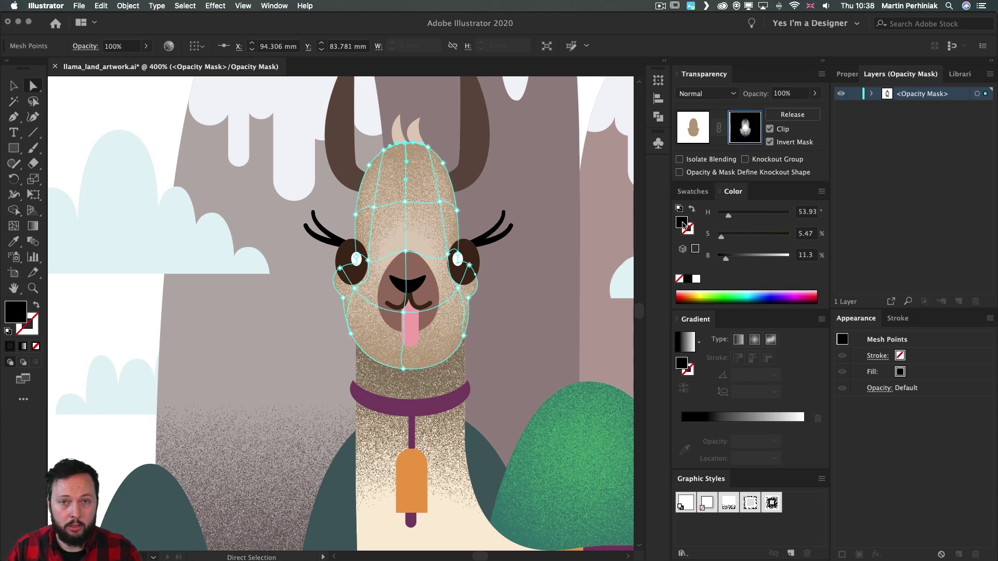
click(404, 202)
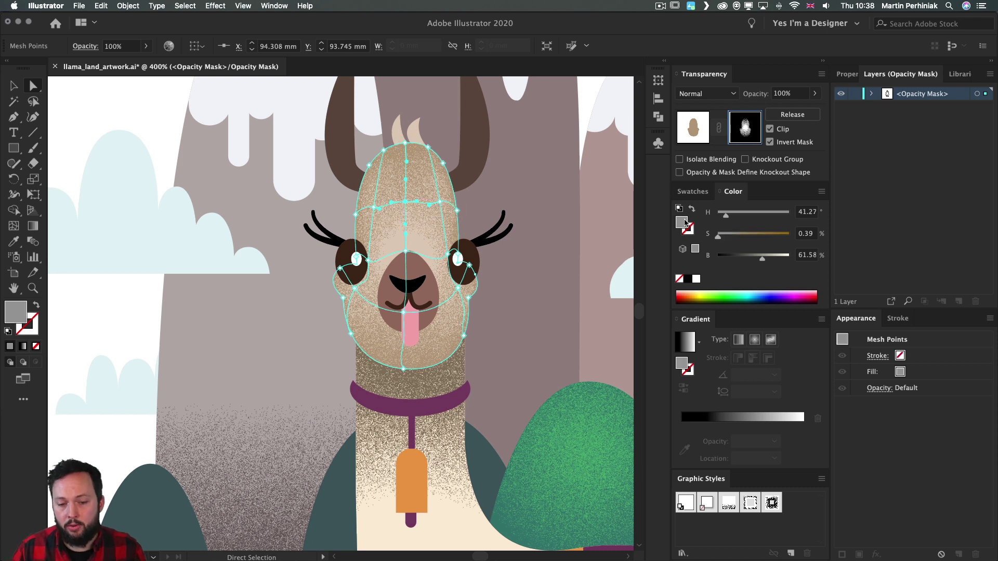
click(405, 252)
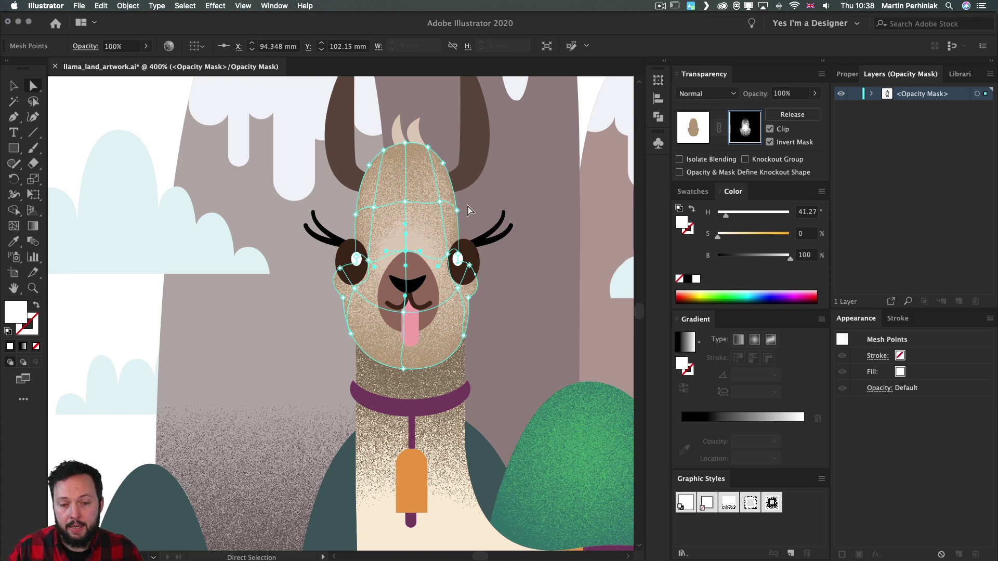
click(405, 202)
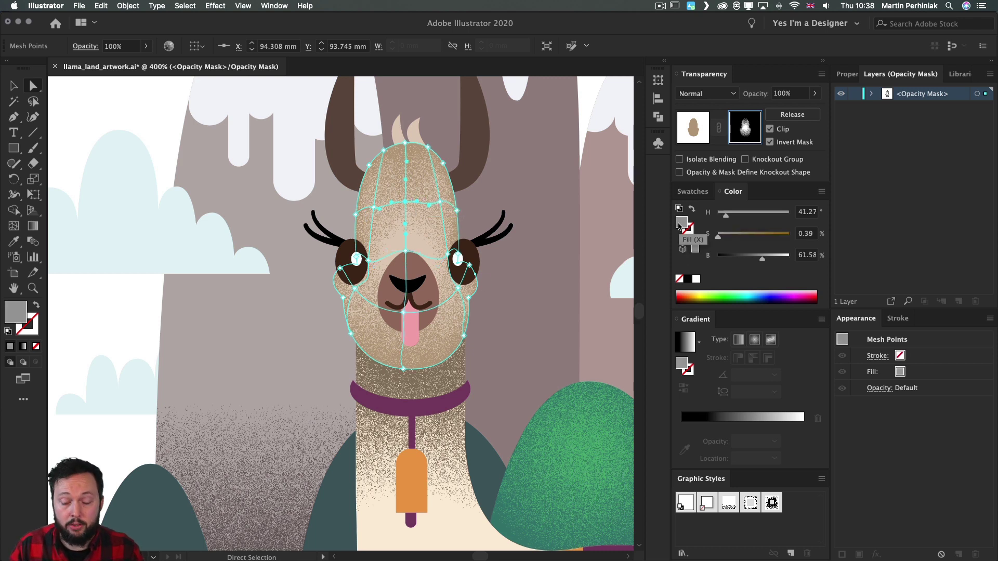
click(696, 281)
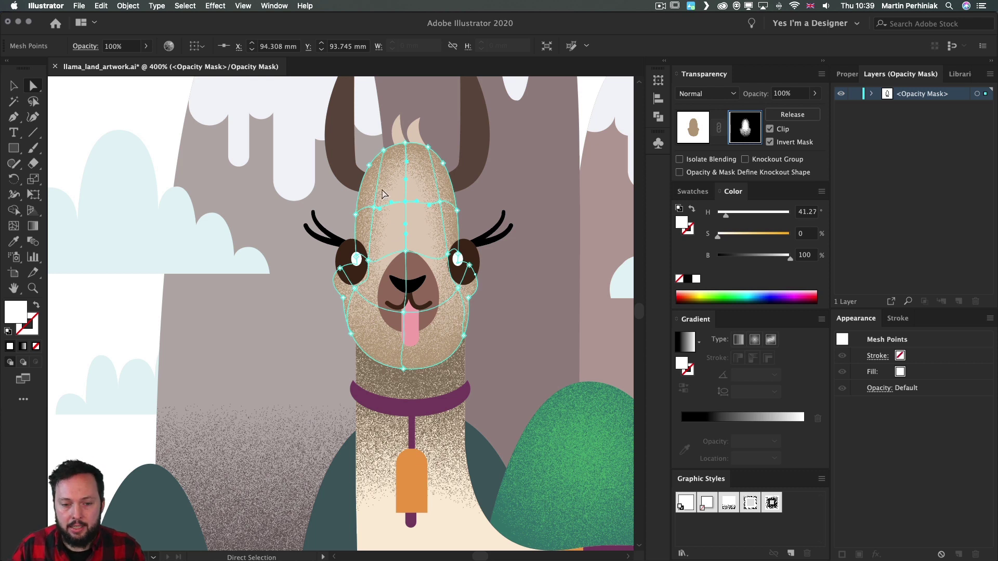
Step: Lower the central mesh point below the mouth to about Y 115.44 mm and fill it with white
click(404, 325)
drag(405, 328, 427, 330)
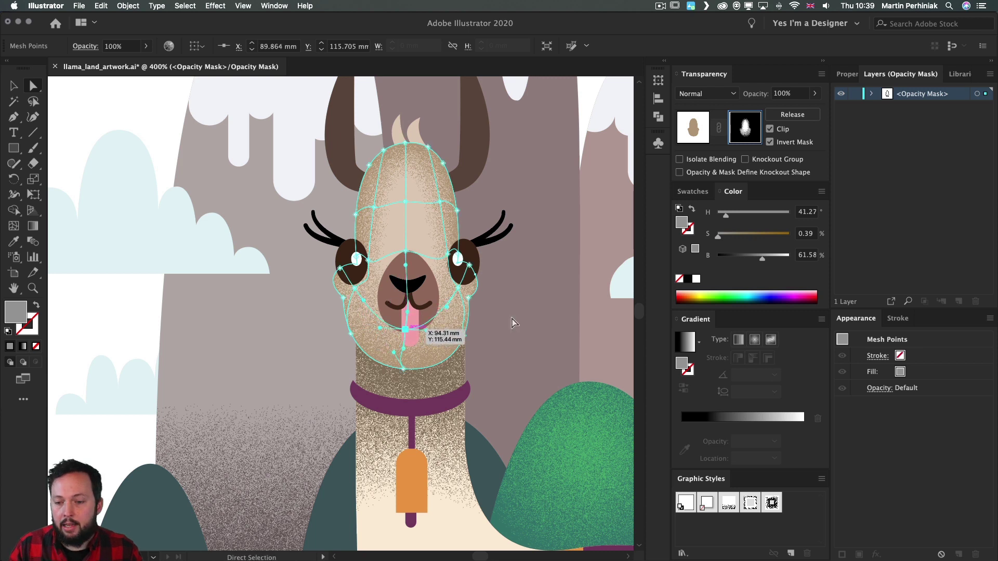
click(696, 279)
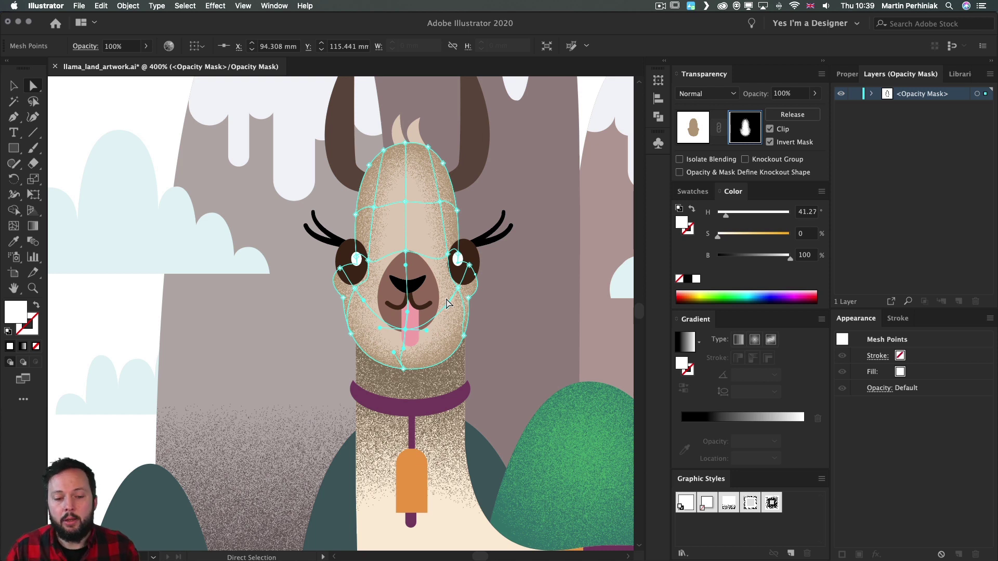
Step: Move the cheek and inner-eye mesh points towards the nose and spread the forehead's side points outward to balance the highlight
drag(366, 260, 379, 262)
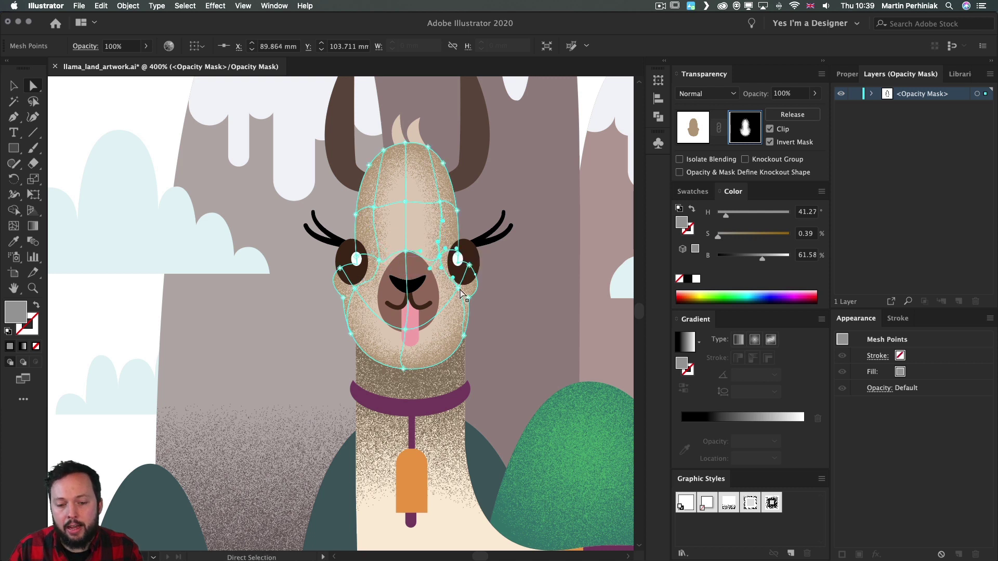
drag(460, 293, 441, 298)
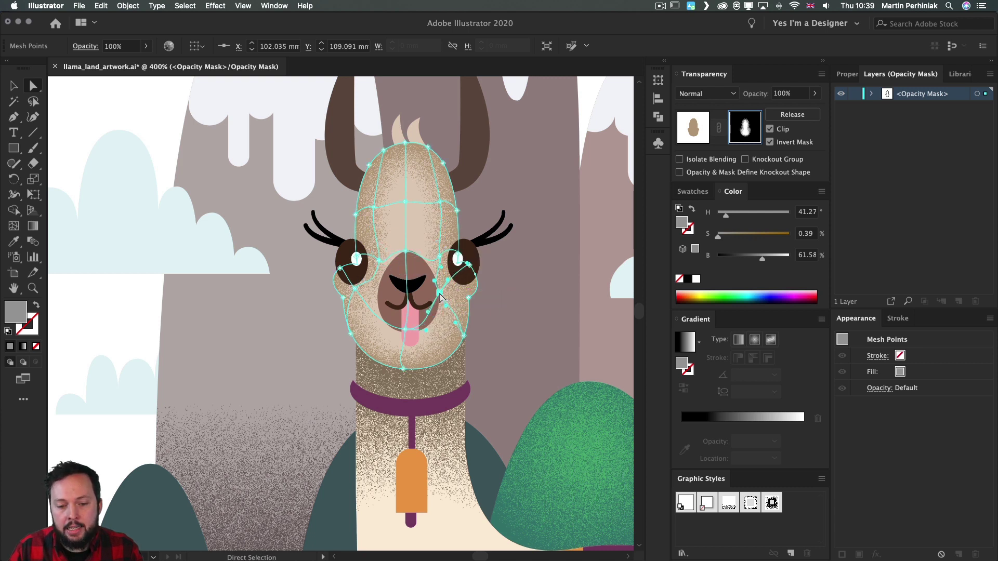
drag(354, 287, 362, 289)
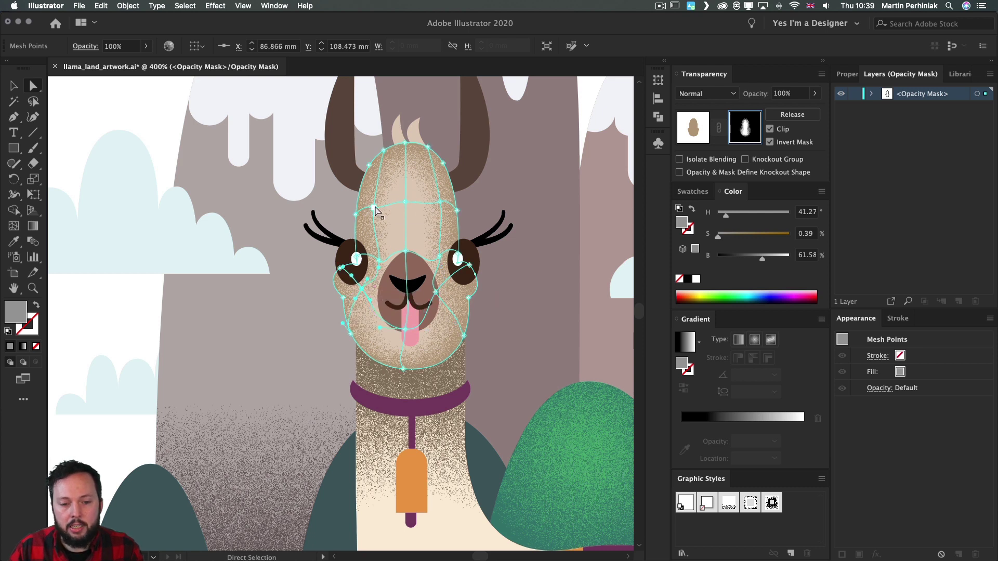
drag(373, 209, 369, 205)
drag(441, 201, 443, 201)
drag(361, 292, 360, 286)
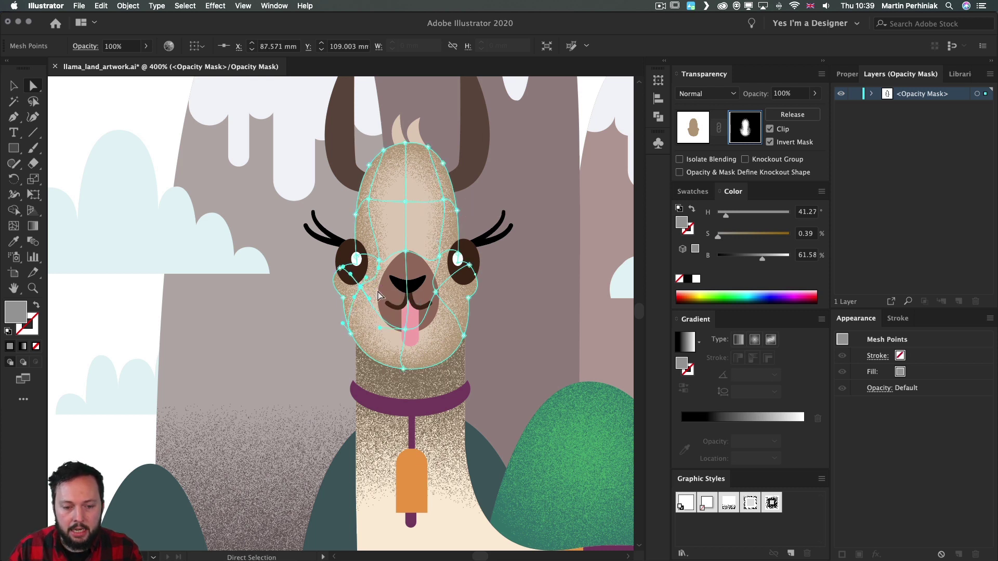
click(448, 288)
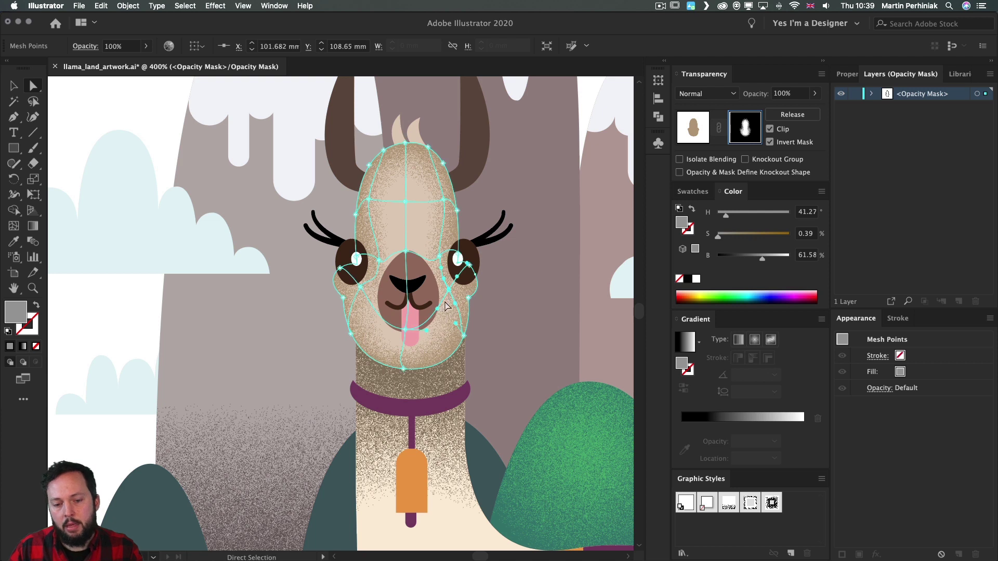
drag(448, 288, 445, 293)
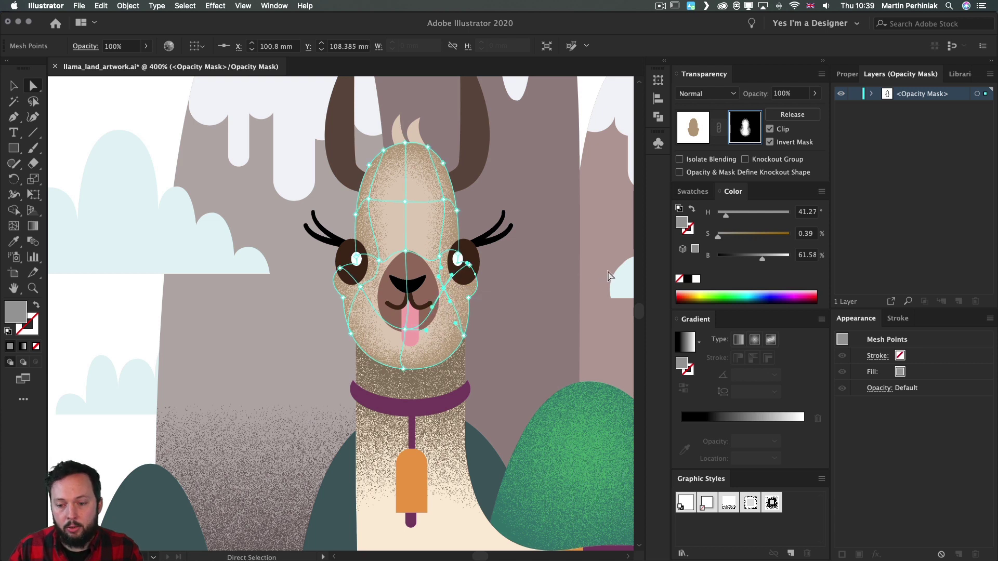
Step: Fill the two cheek mesh points on either side of the nose with black
click(687, 281)
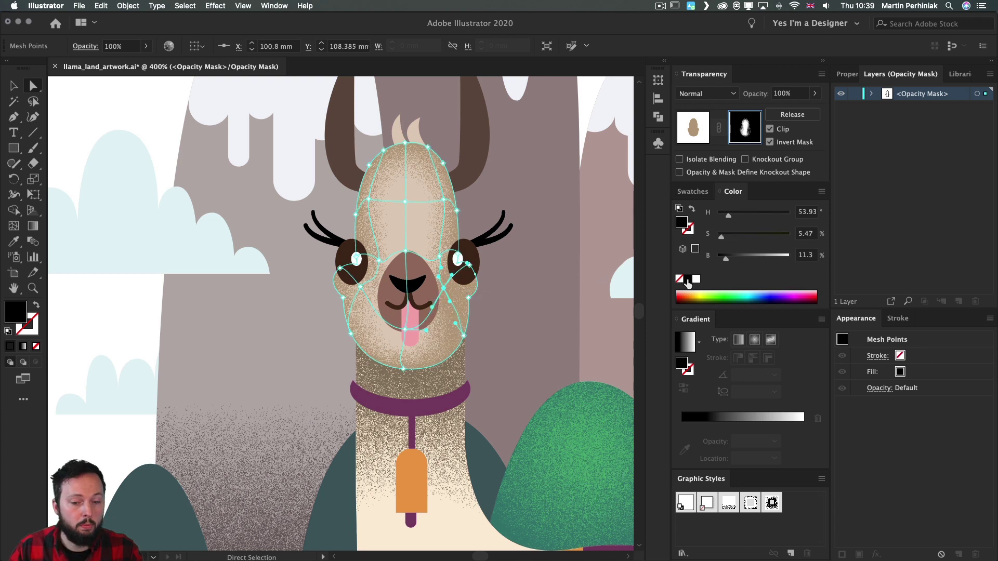
click(360, 286)
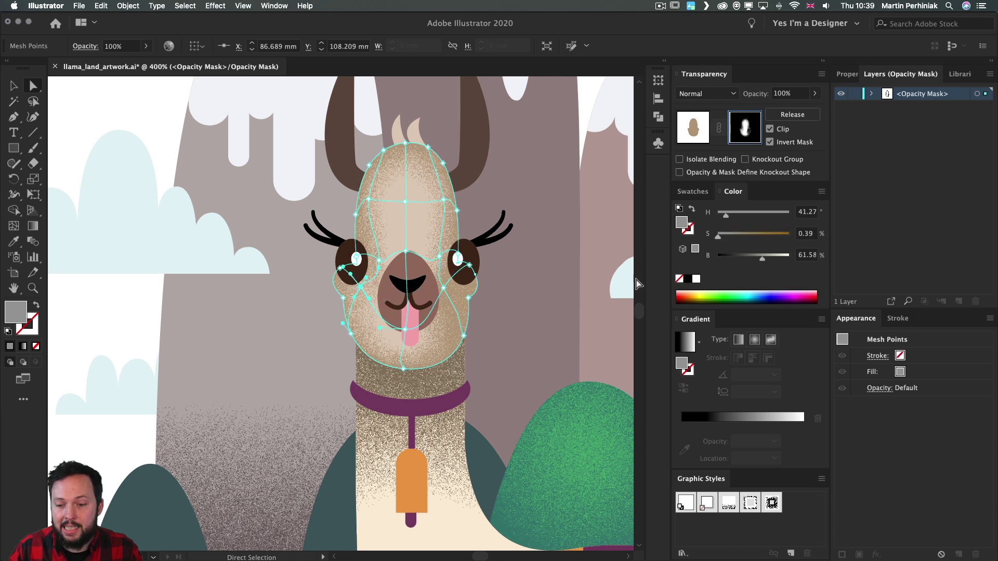
click(688, 279)
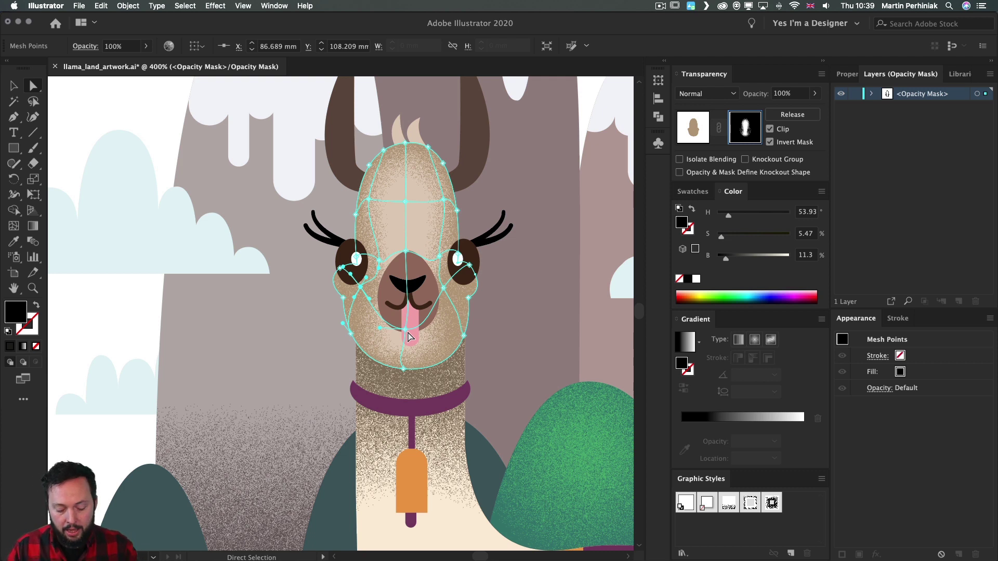
Step: Try adding a black mesh point on the chin's centre line with the Mesh tool, and undo it
key(u)
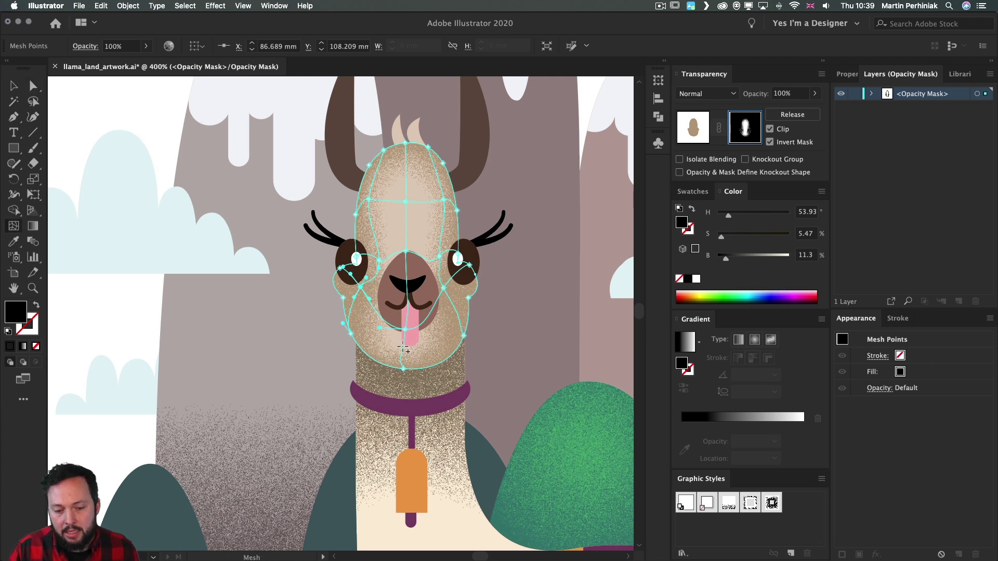
click(403, 347)
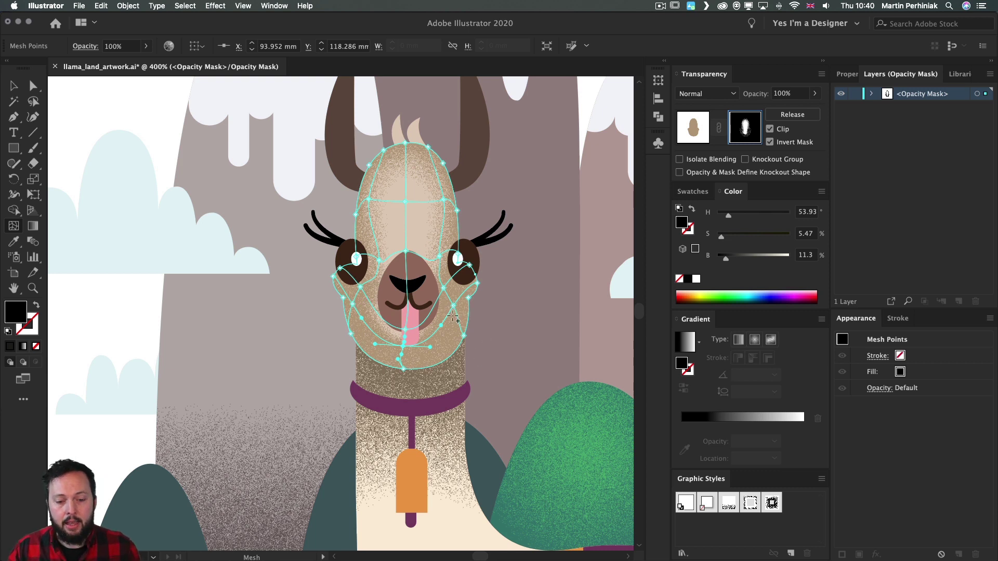
key(super+z)
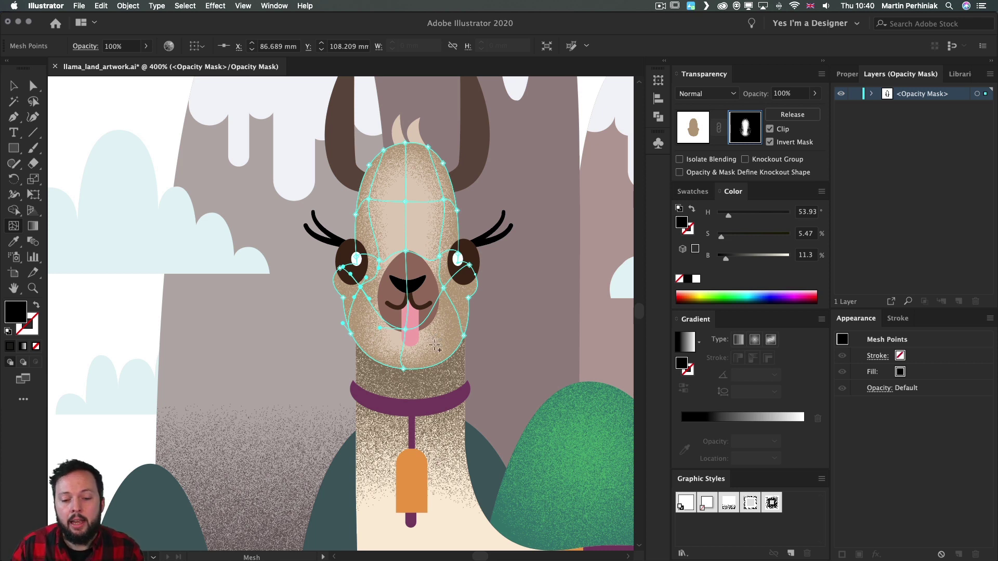
Step: Add black mesh points on both sides of the chin, at about X 99.2, Y 118 mm and X 88.2, Y 117.3 mm
click(434, 345)
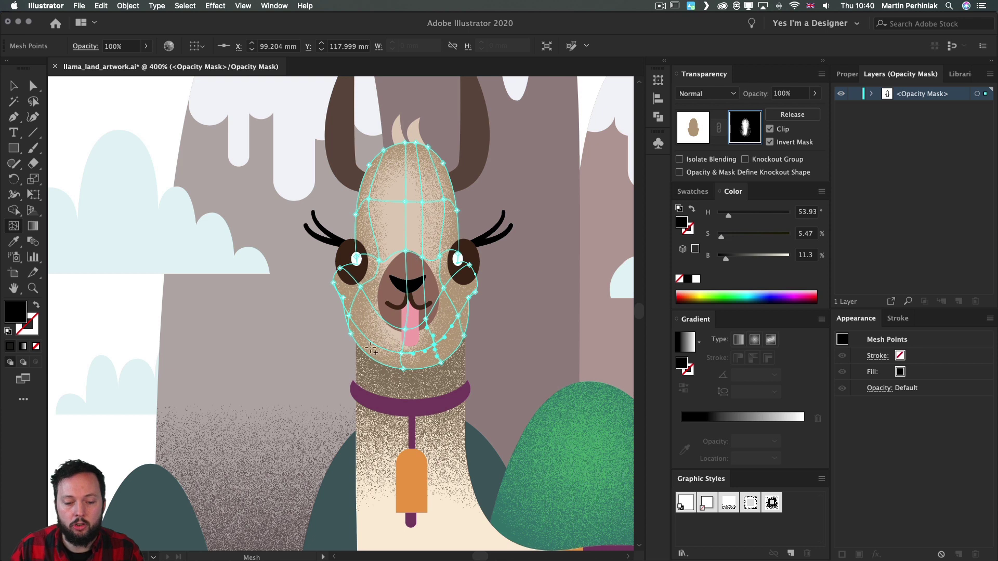
drag(371, 343, 362, 338)
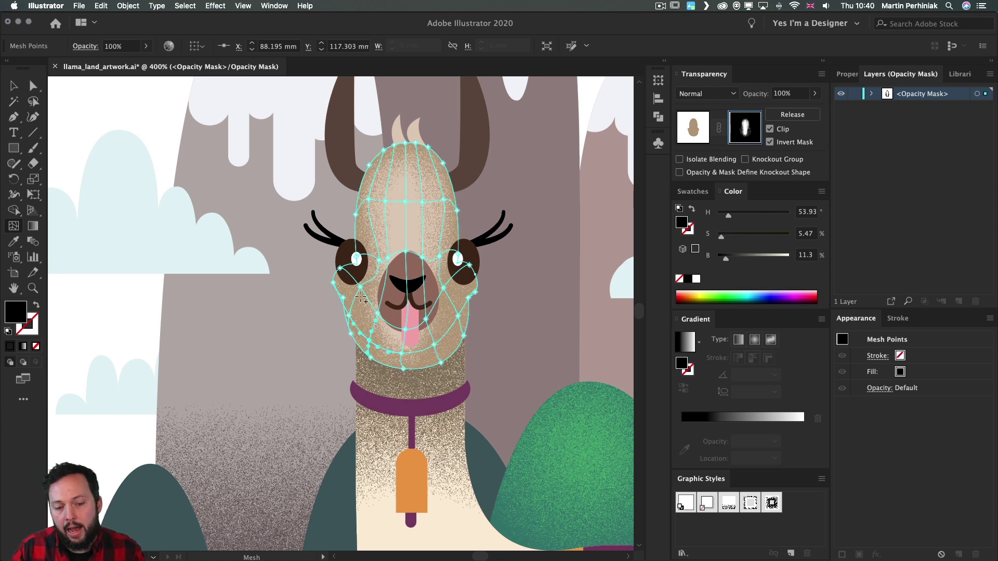
key(a)
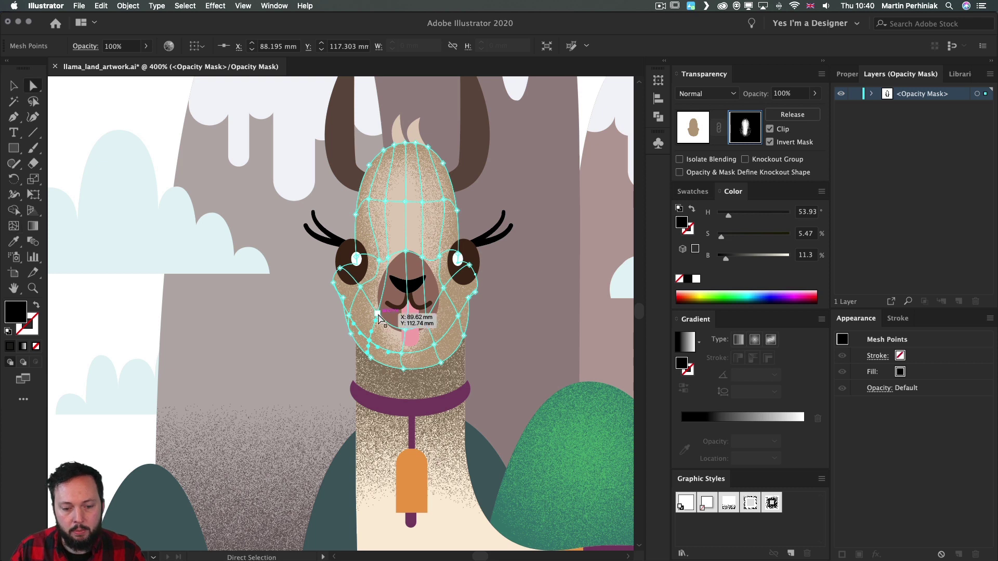
Step: Fill the mesh points beside the muzzle on both cheeks with white
click(378, 318)
click(696, 282)
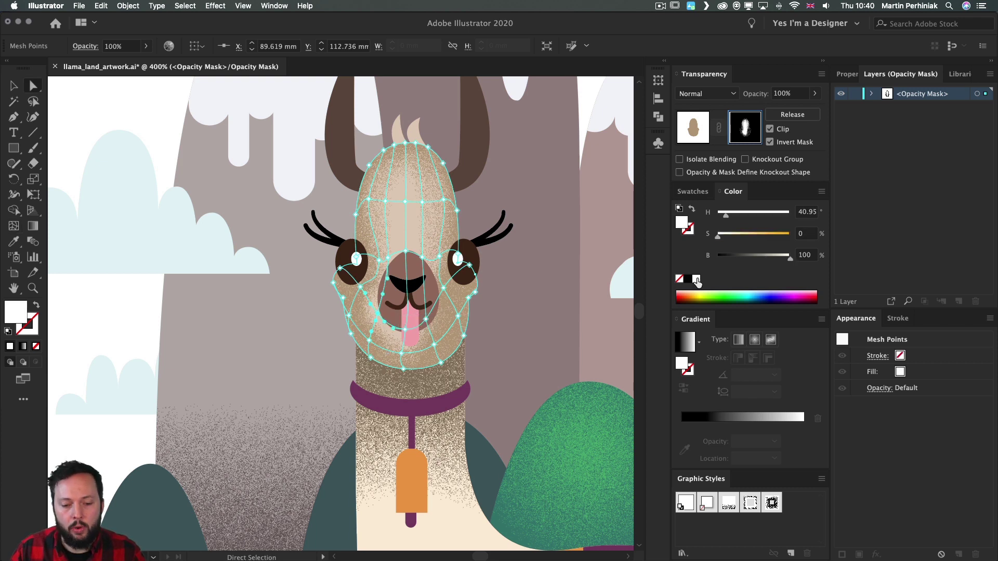
click(457, 316)
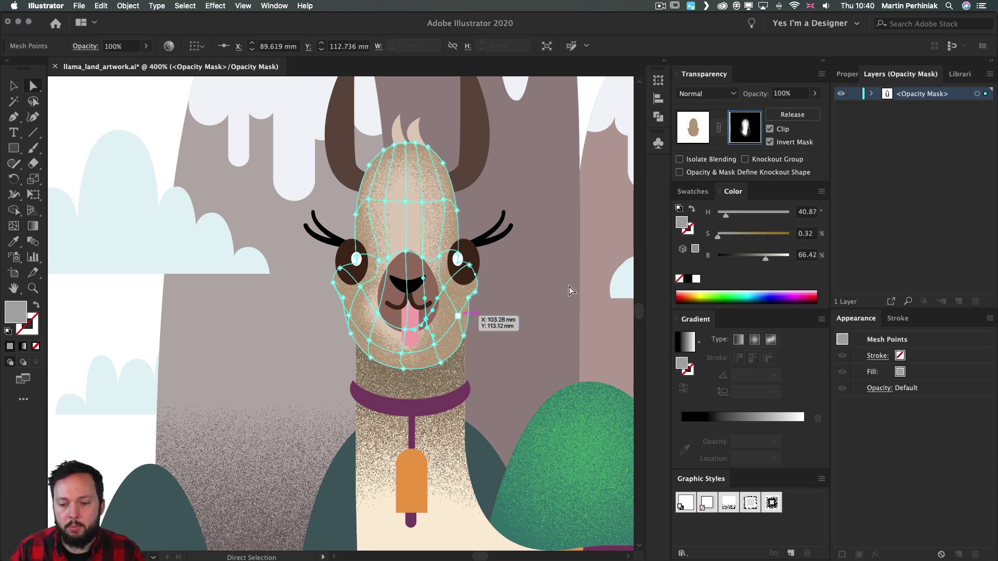
click(697, 279)
Step: Move the mesh point at the right side of the mouth outward and return from the opacity mask to the artwork
click(426, 319)
drag(425, 319, 437, 315)
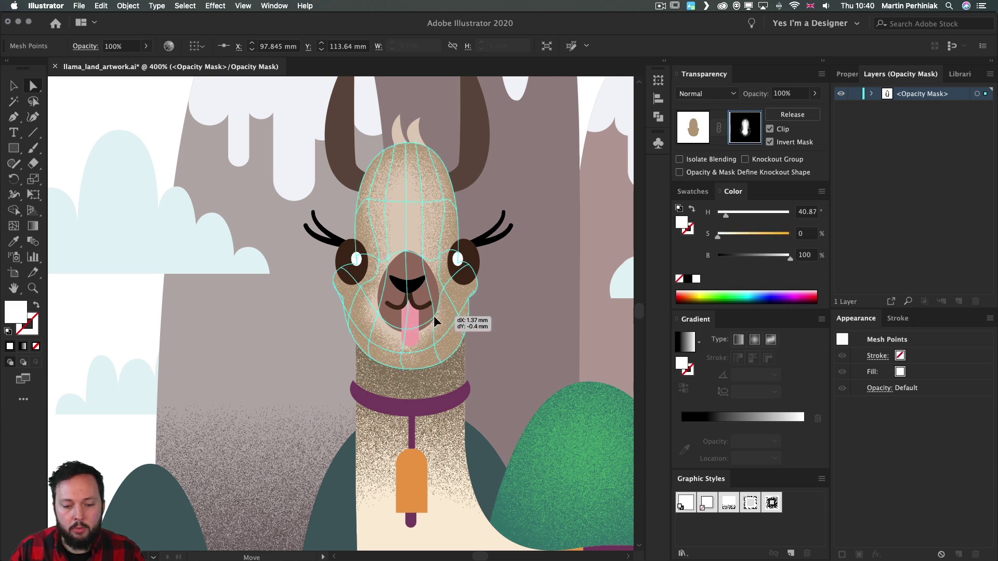
click(448, 287)
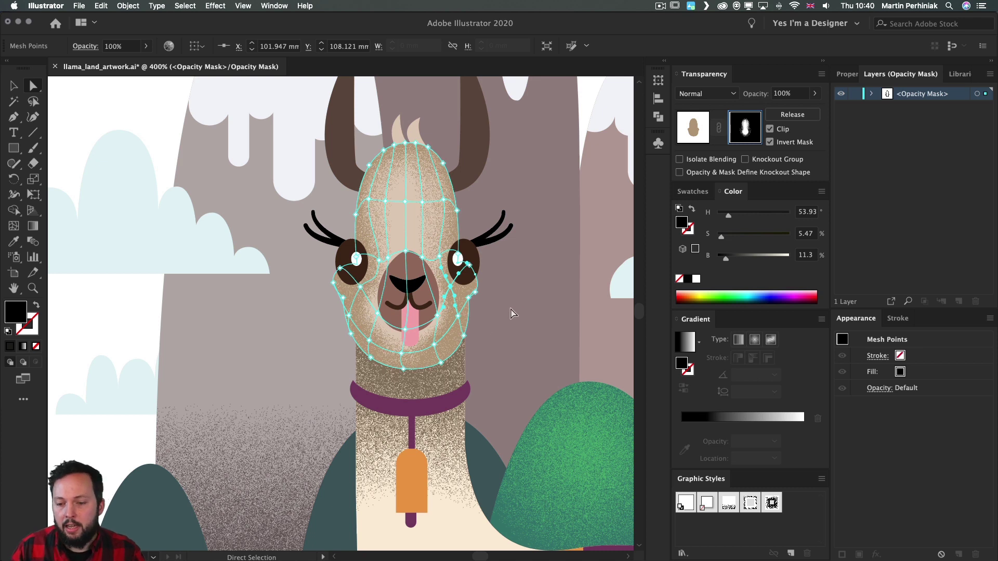
click(694, 131)
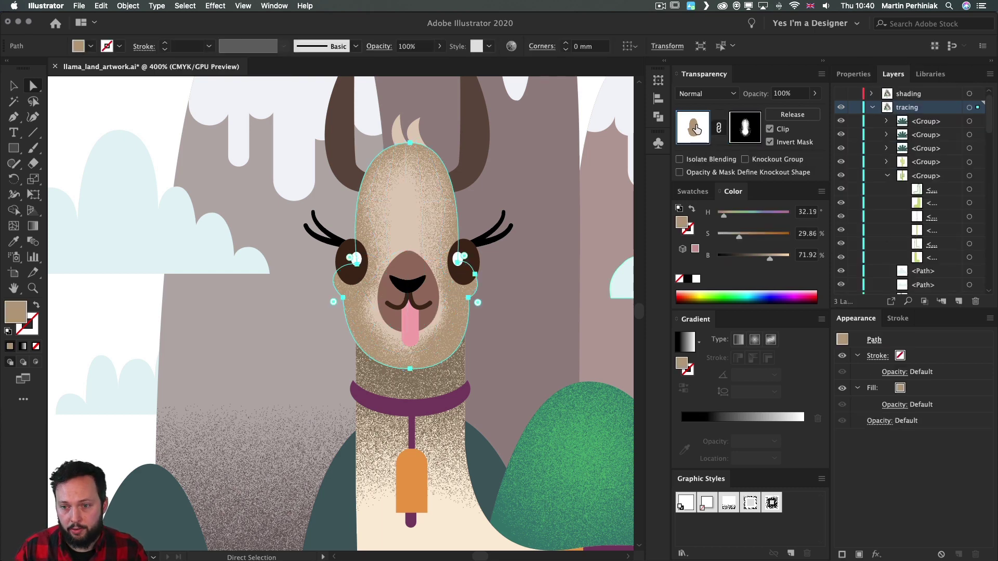
Step: Locate the selected head shading path in the layer list of the tracing layer
scroll(885, 203, down, 5)
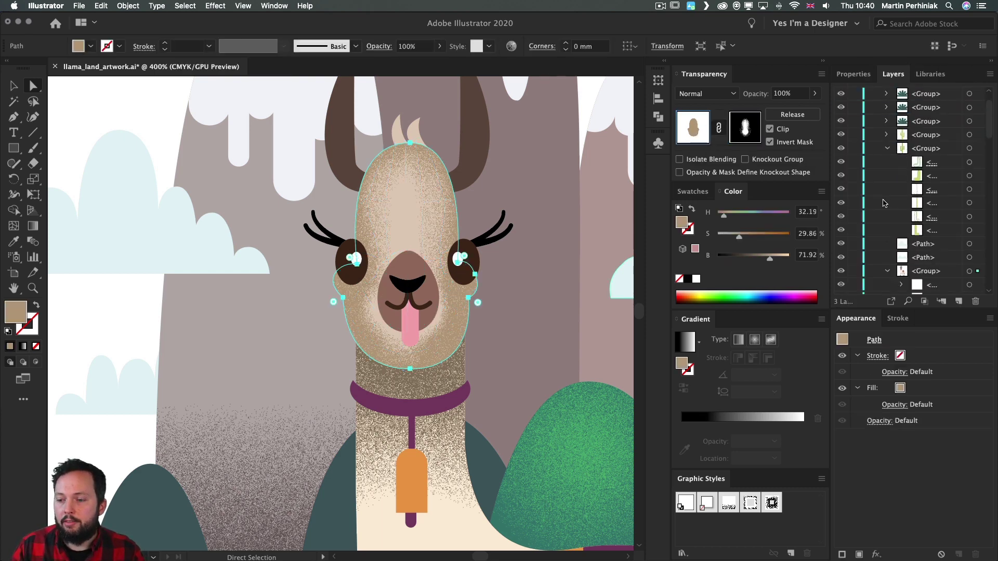
scroll(903, 206, down, 3)
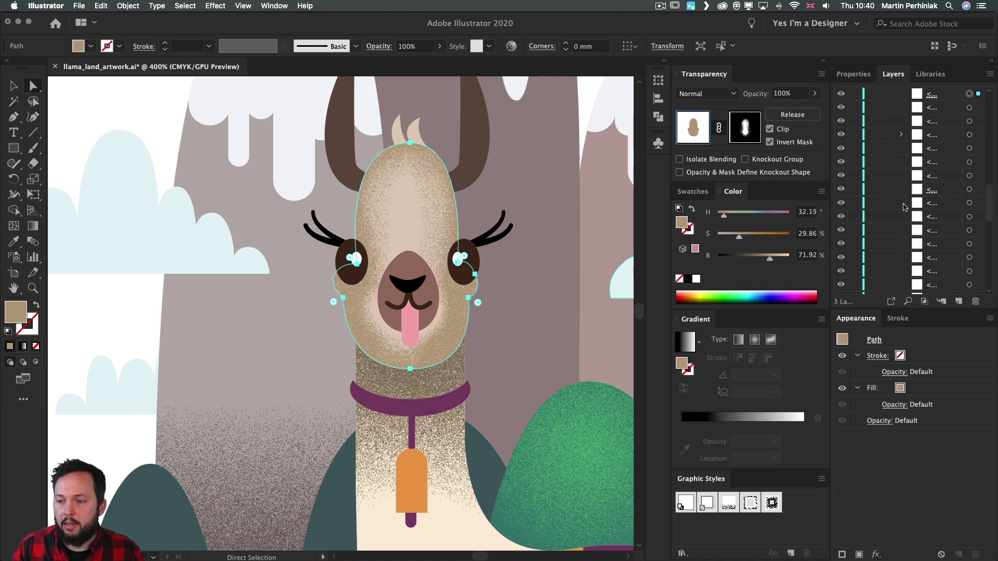
scroll(905, 179, down, 4)
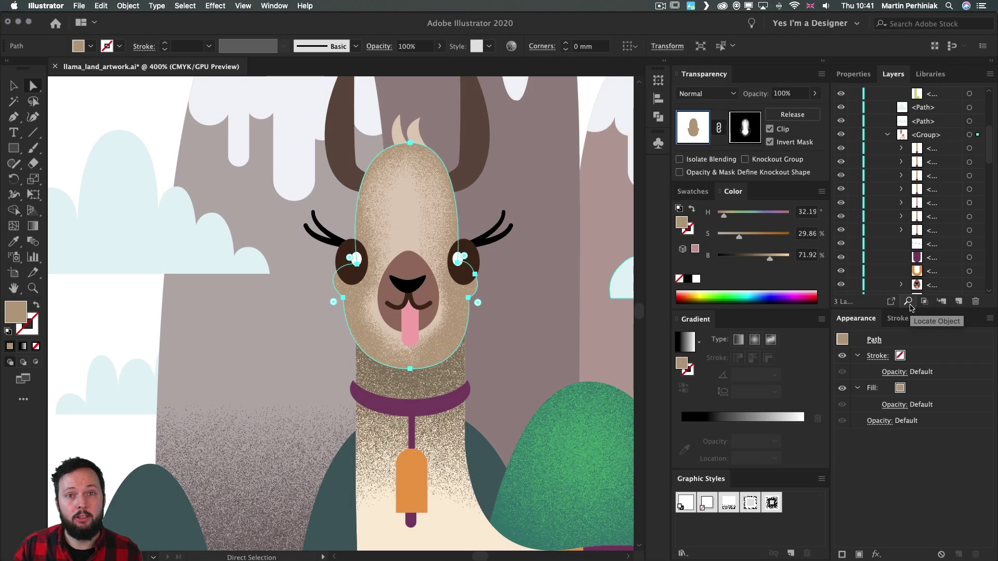
click(909, 304)
scroll(922, 237, down, 3)
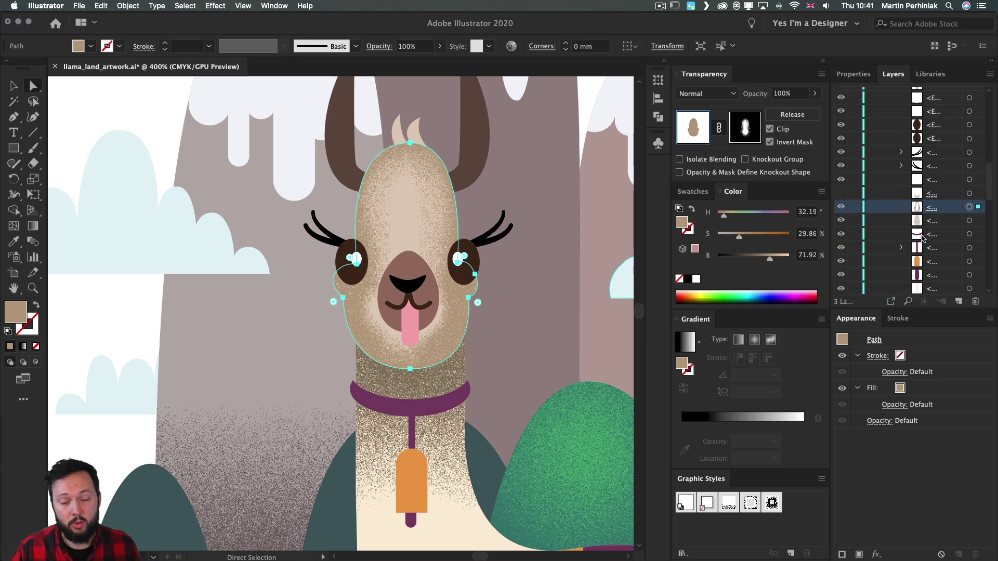
Step: Toggle the head shading path's visibility to compare the face with and without grain, and show the shading layer
click(841, 208)
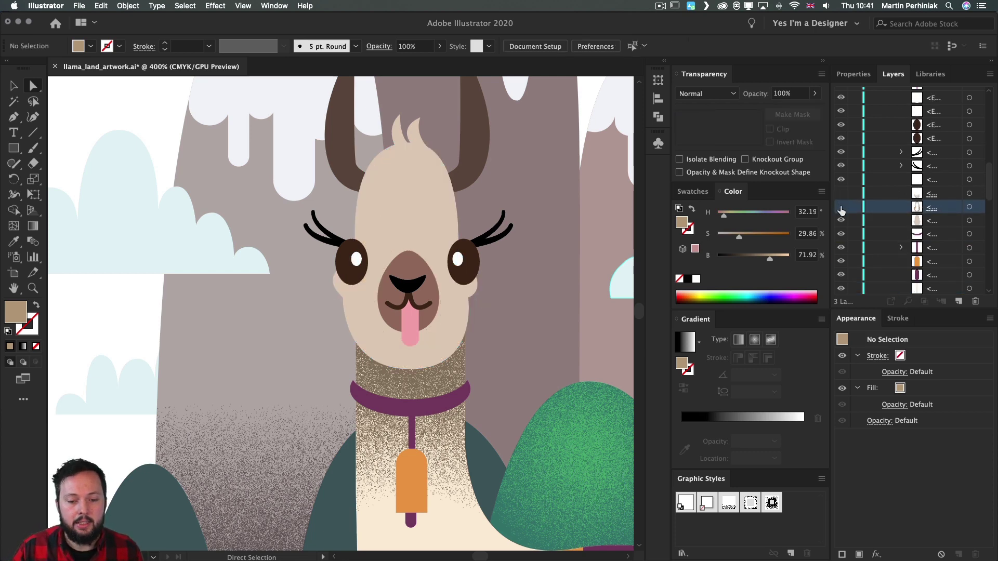
click(841, 208)
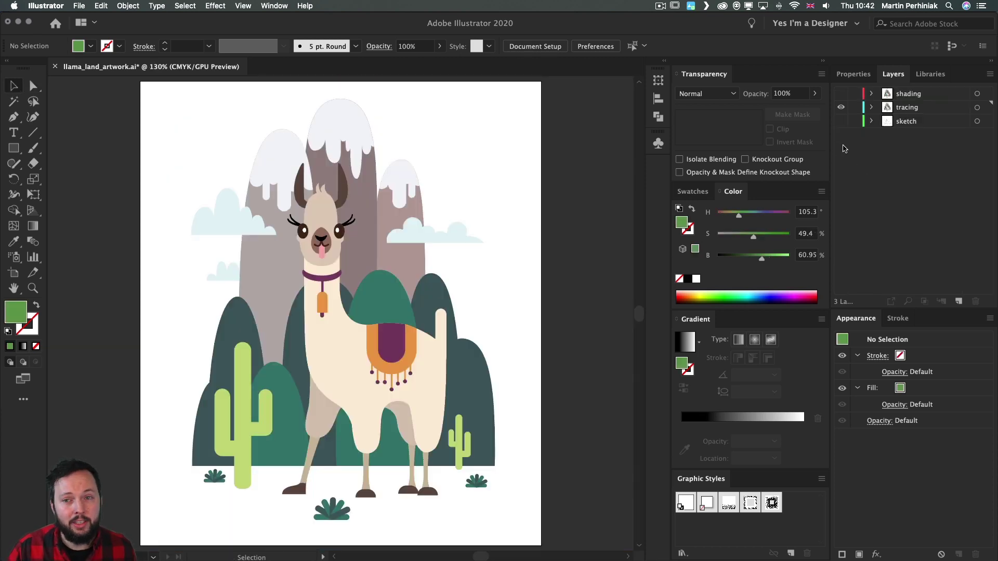
click(841, 95)
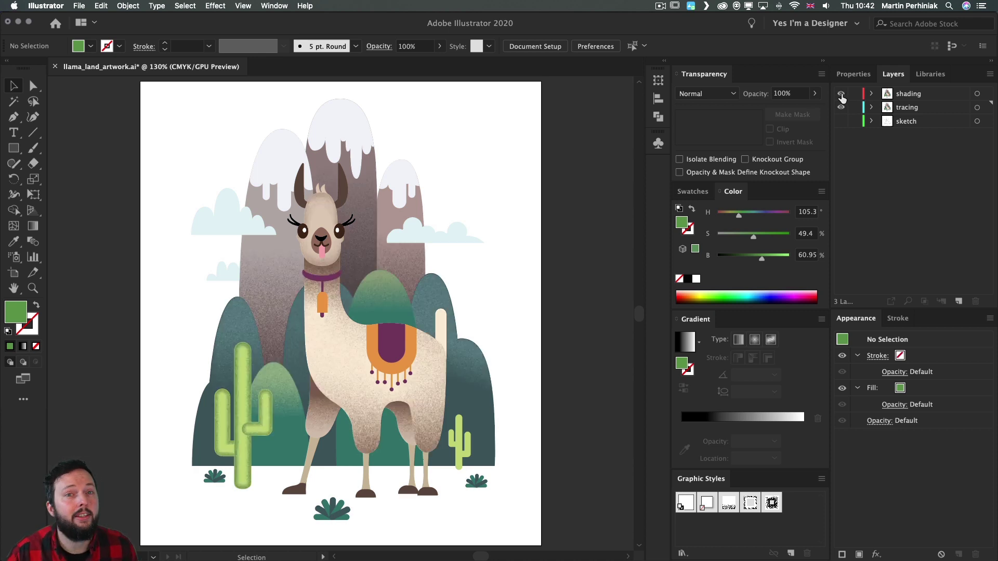